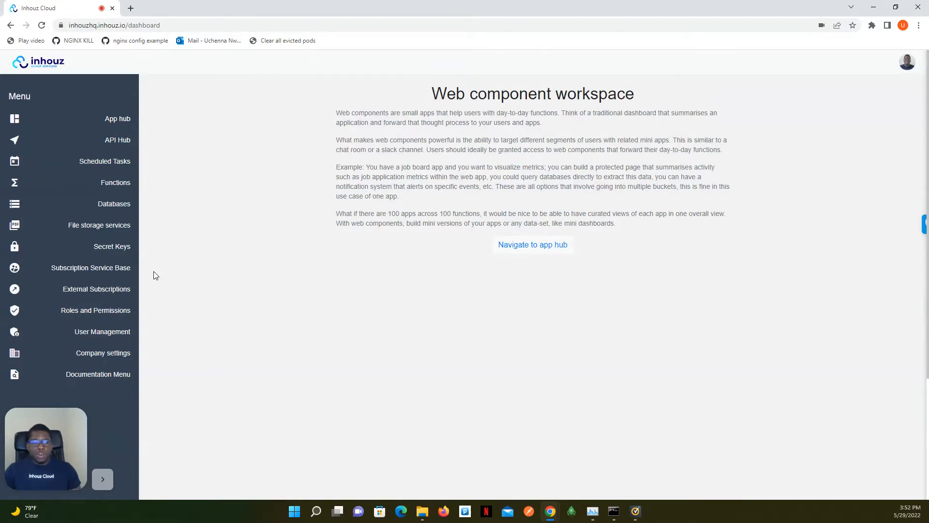
# Open the Functions workspace and examine the function list along with its search field and sort options.
pyautogui.click(104, 187)
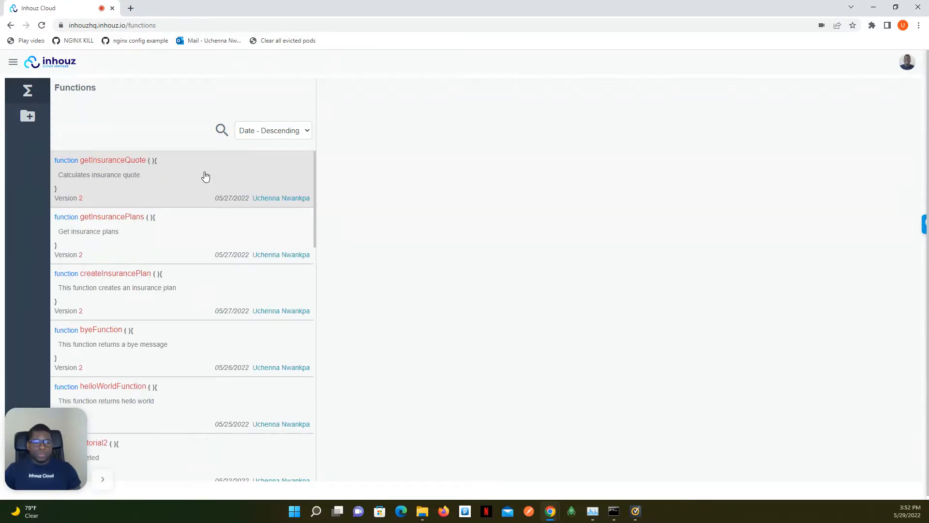
pyautogui.scroll(-2, 186, 230)
pyautogui.scroll(-8, 186, 229)
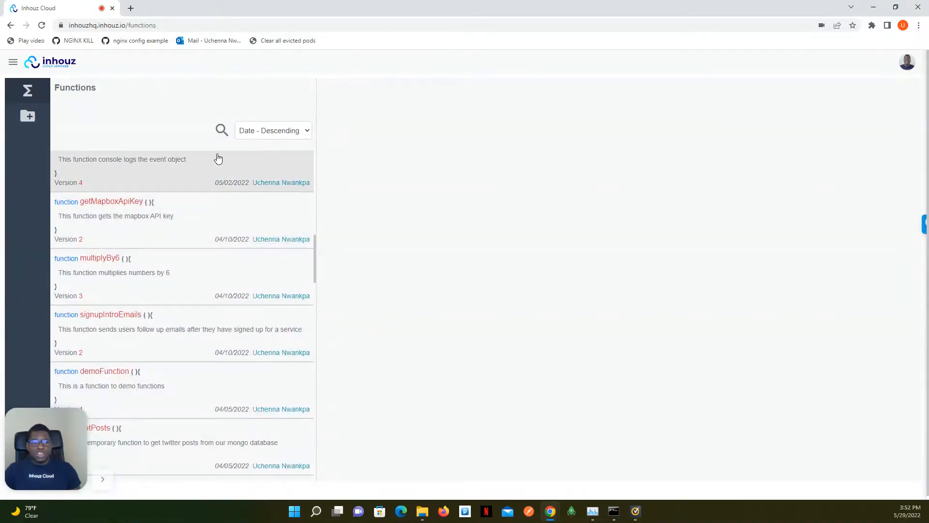
pyautogui.click(222, 130)
pyautogui.click(258, 136)
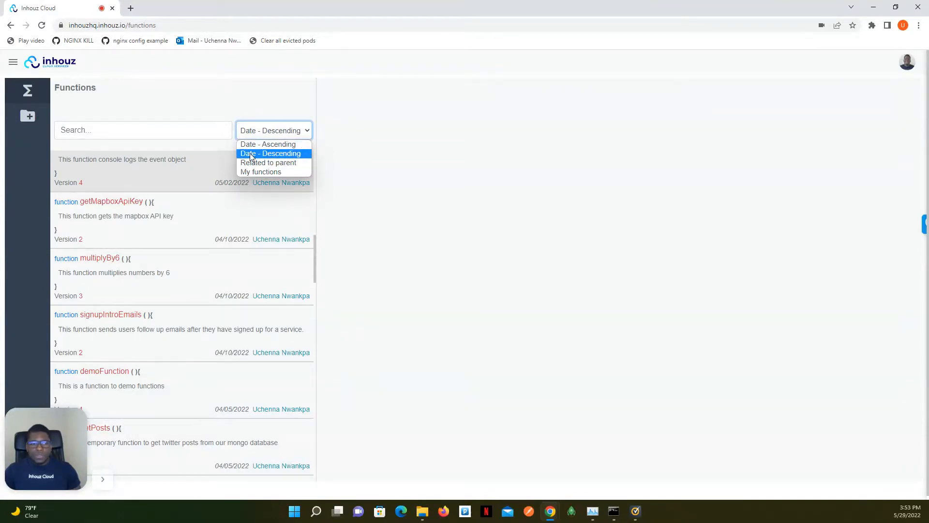
pyautogui.click(215, 97)
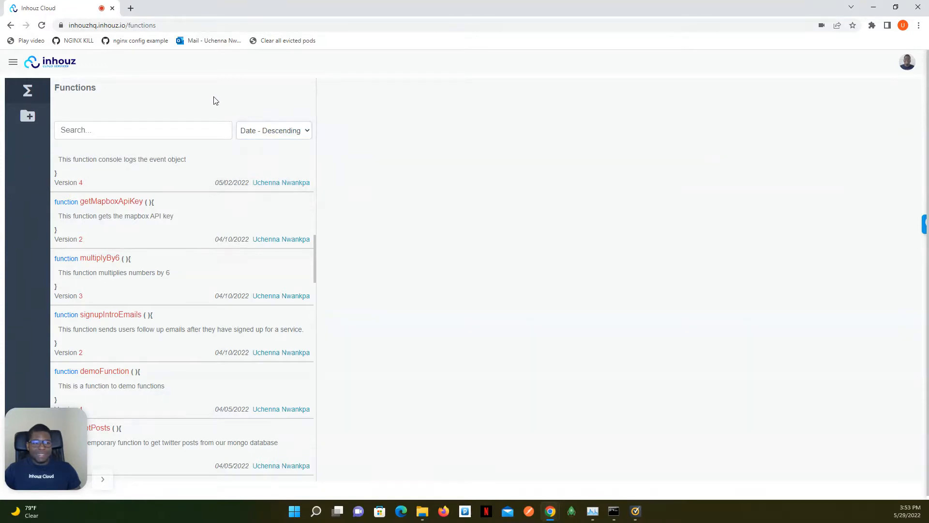
# View the form for creating a function and open the getMapboxApiKey function to inspect its workflow.
pyautogui.click(37, 119)
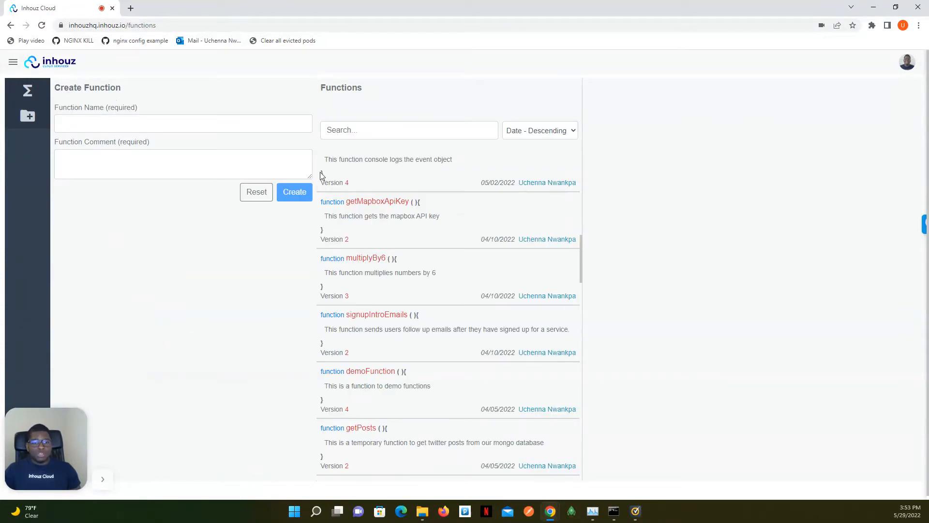
pyautogui.click(392, 232)
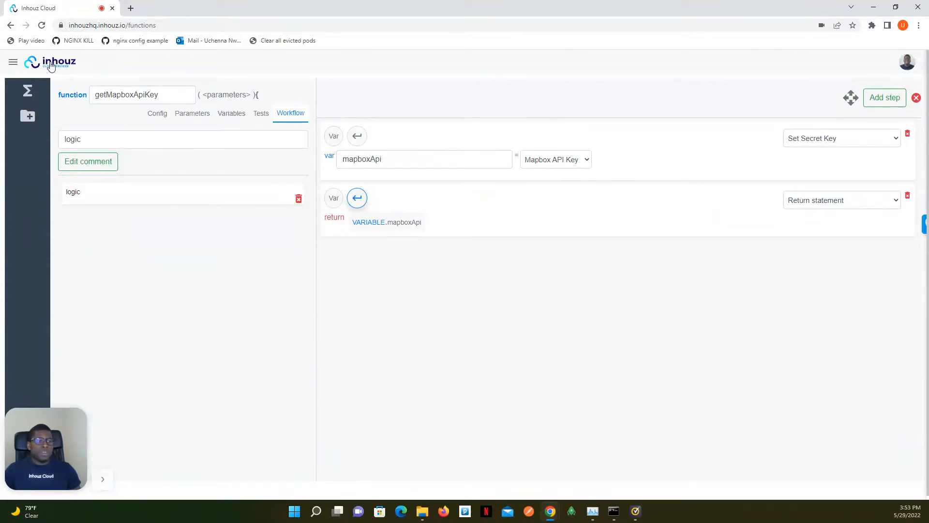
# Open the todo web app from the App Hub in the app builder.
pyautogui.click(13, 63)
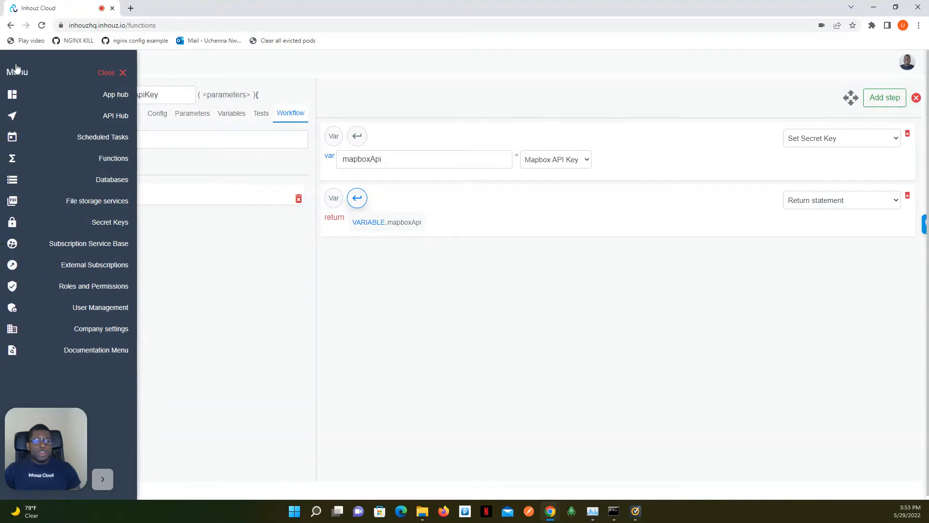
pyautogui.click(77, 103)
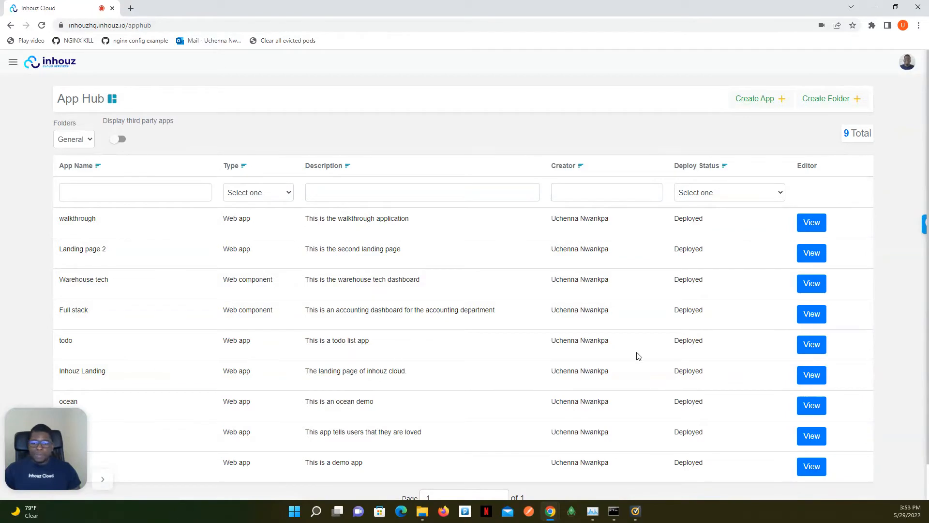
pyautogui.click(813, 345)
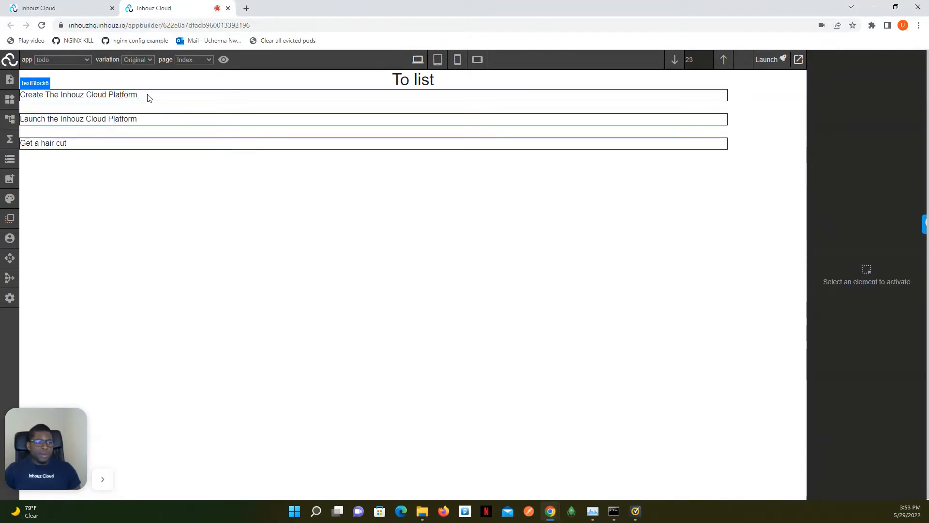
# Examine the todo app's lifecycle functions and its live app data JSON.
pyautogui.click(7, 146)
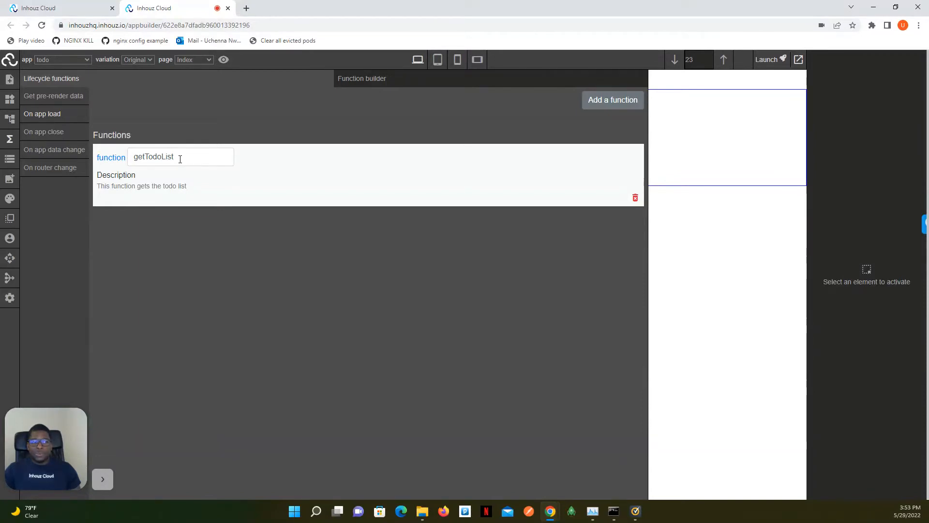
pyautogui.click(9, 158)
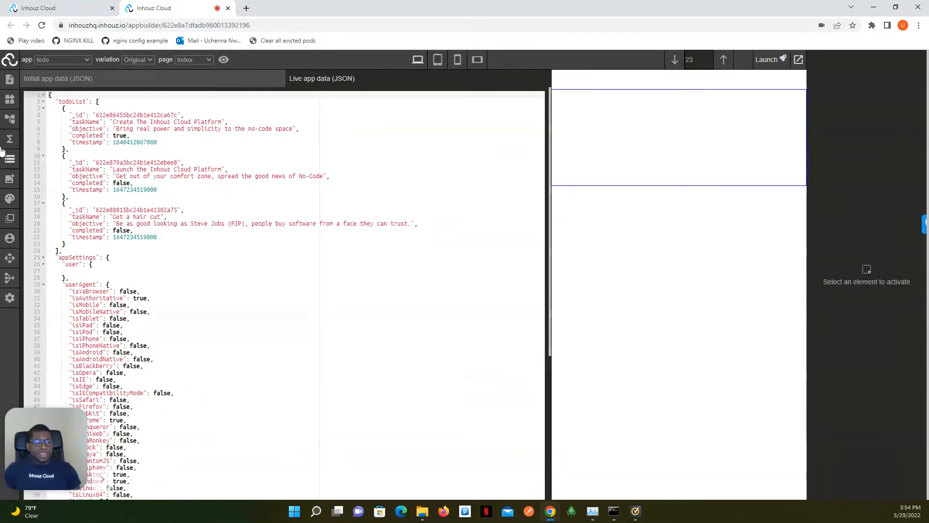
pyautogui.click(7, 161)
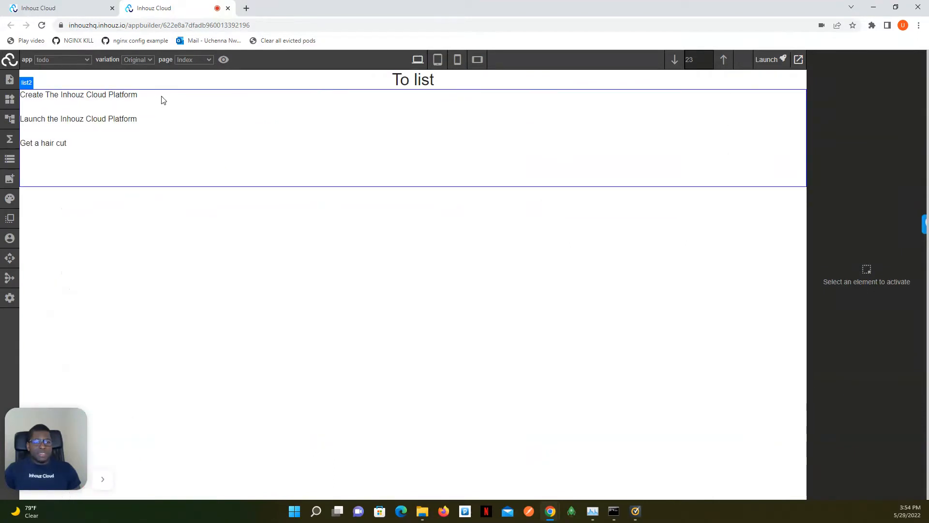
# Select the to-do list's row wrapper and examine its style properties, including the function option for the top margin.
pyautogui.click(234, 183)
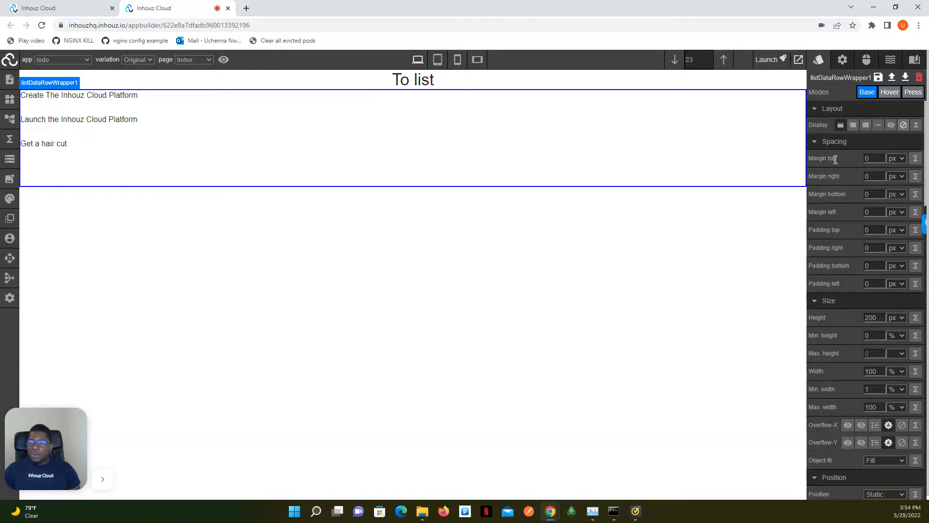
pyautogui.click(913, 160)
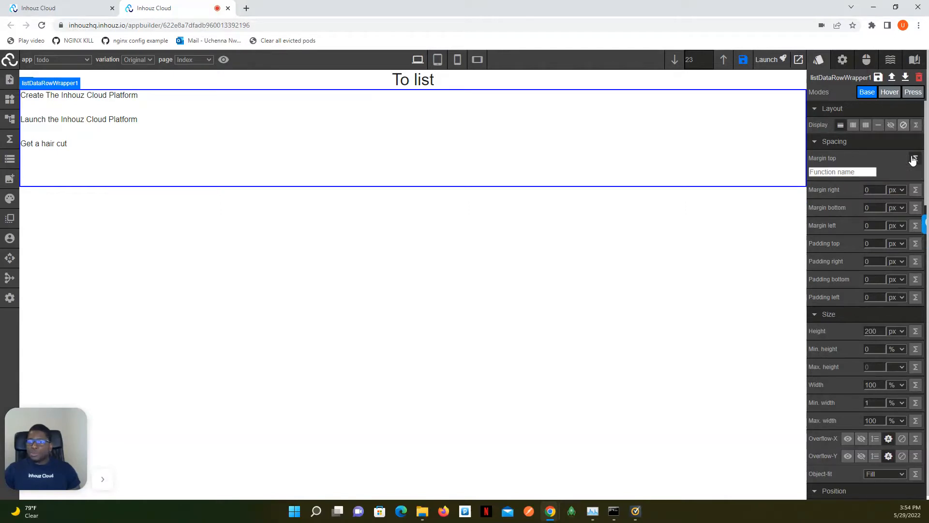
pyautogui.click(851, 173)
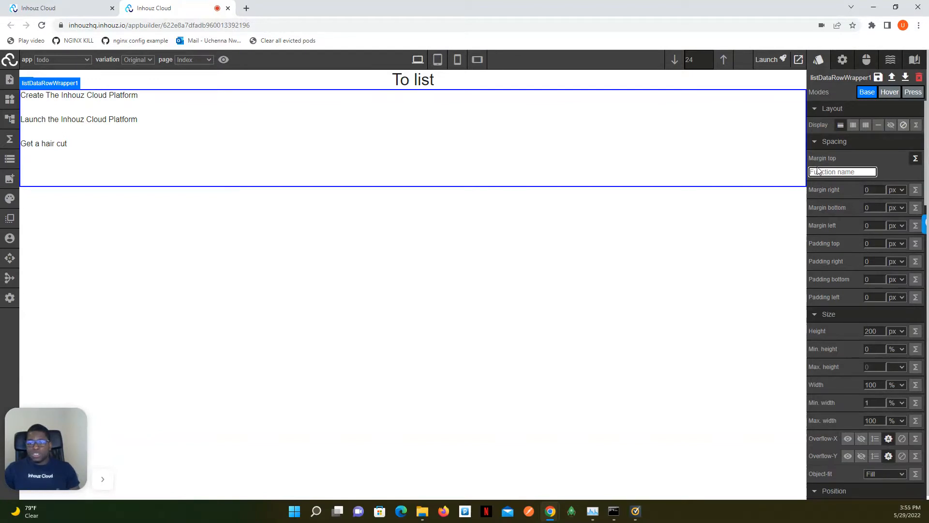
pyautogui.click(916, 160)
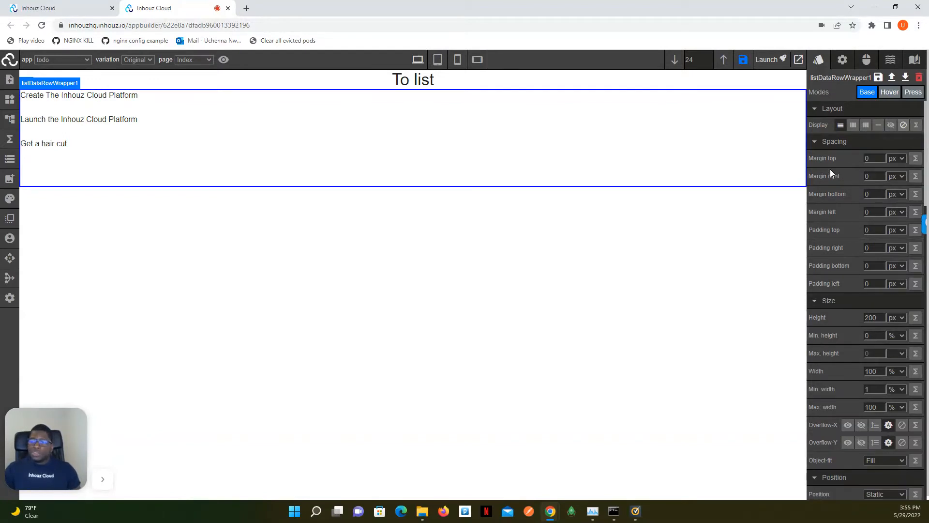
pyautogui.scroll(-5, 866, 166)
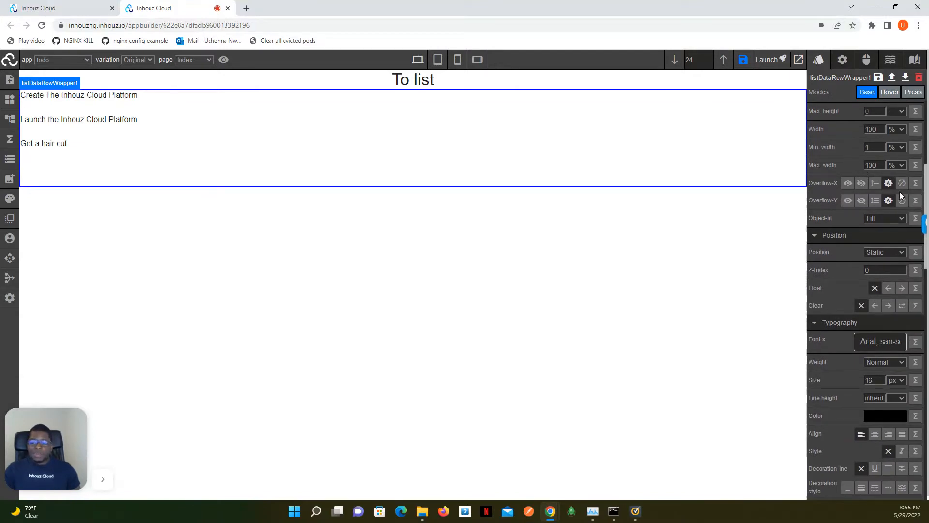
pyautogui.scroll(-3, 899, 193)
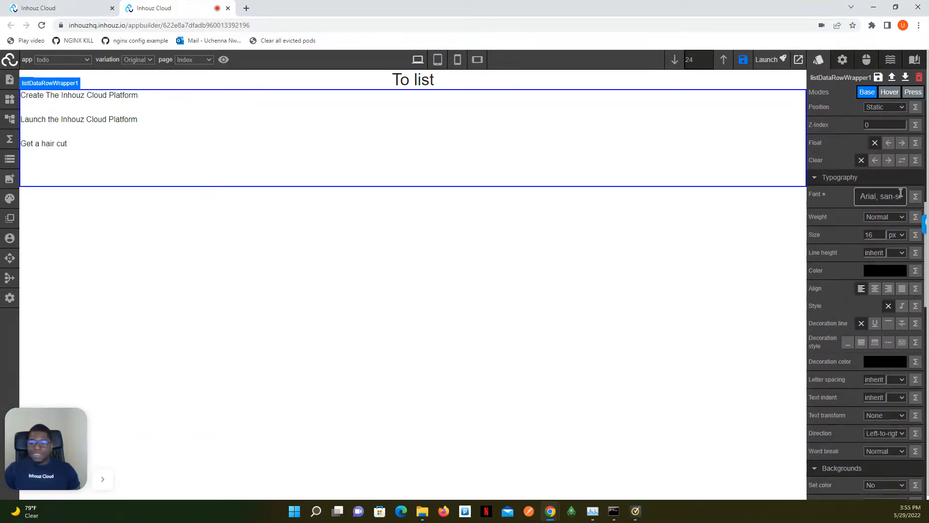
pyautogui.scroll(-3, 901, 192)
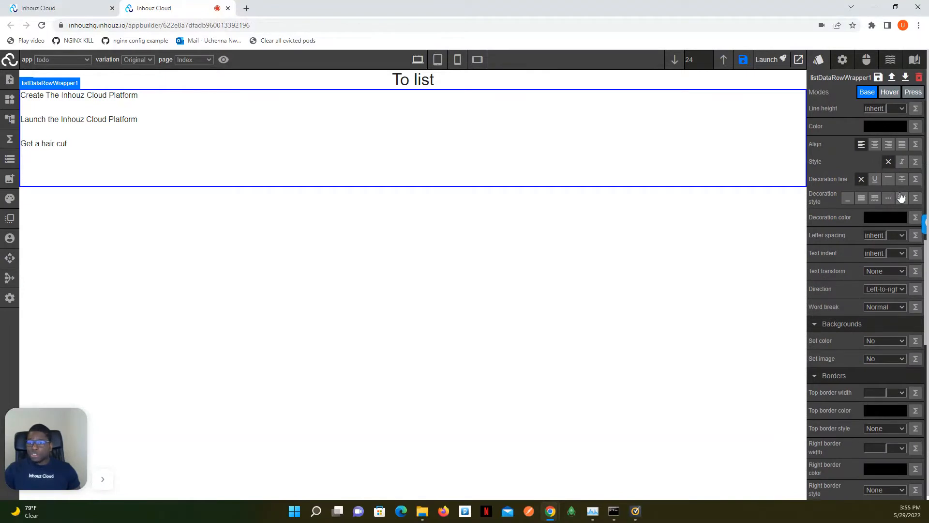
pyautogui.scroll(3, 900, 194)
# Examine the row wrapper's attributes and the value types available for its title, including existing functions.
pyautogui.click(842, 59)
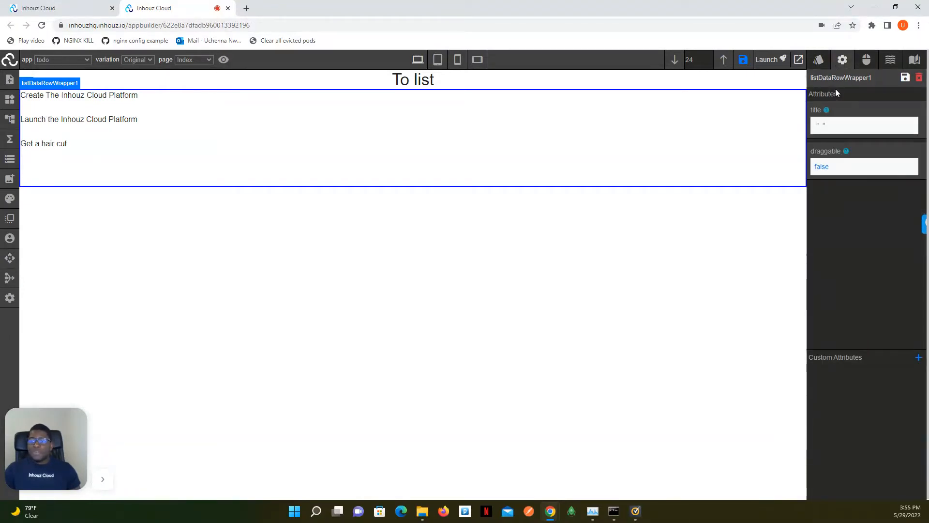
pyautogui.click(829, 127)
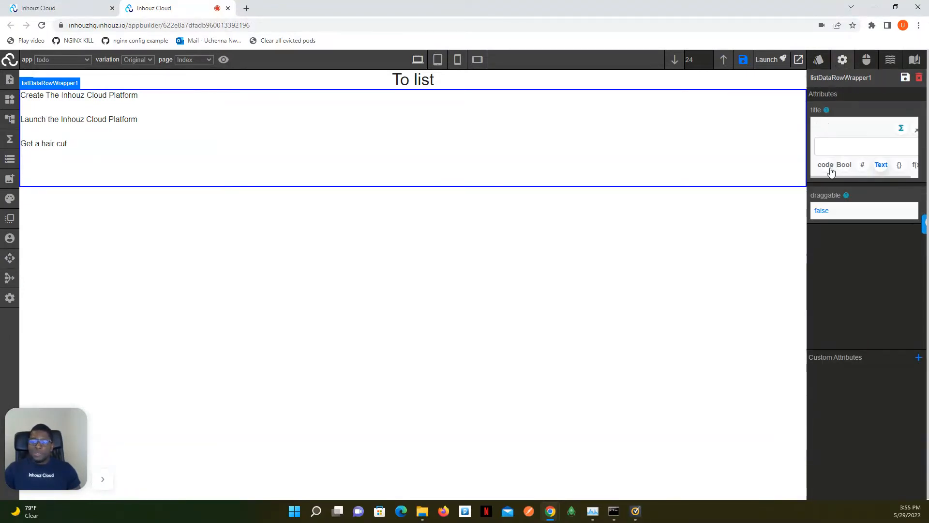
pyautogui.moveTo(829, 177); pyautogui.dragTo(848, 176)
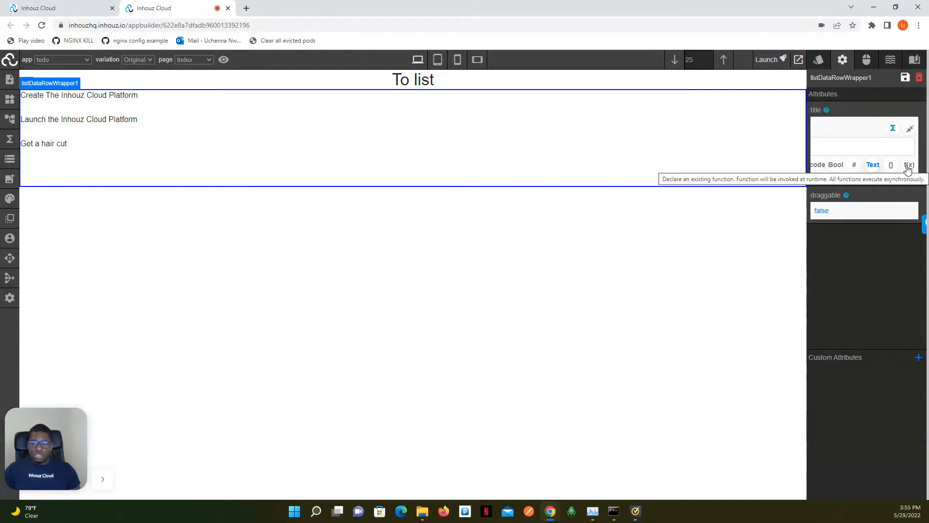
pyautogui.moveTo(848, 176); pyautogui.dragTo(821, 179)
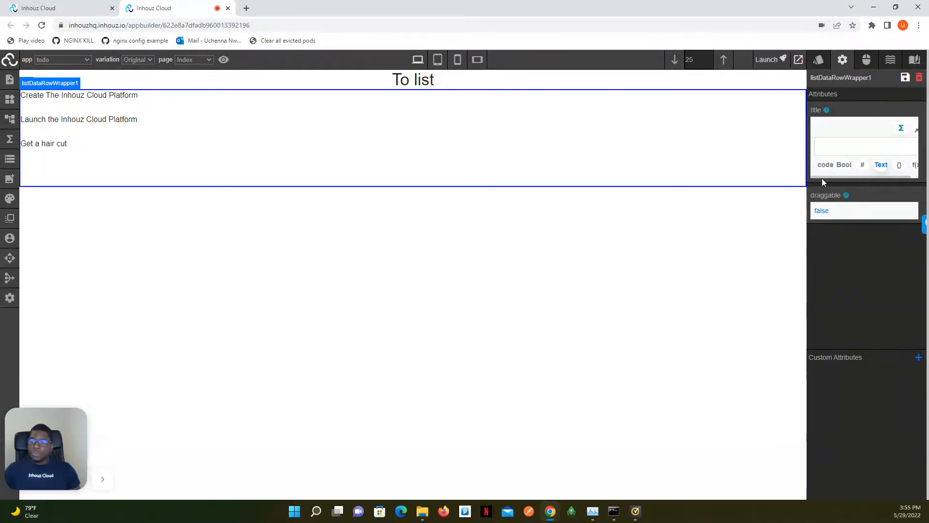
# Search for functions matching "get" on the row wrapper's onClick event and clear the entry.
pyautogui.click(861, 62)
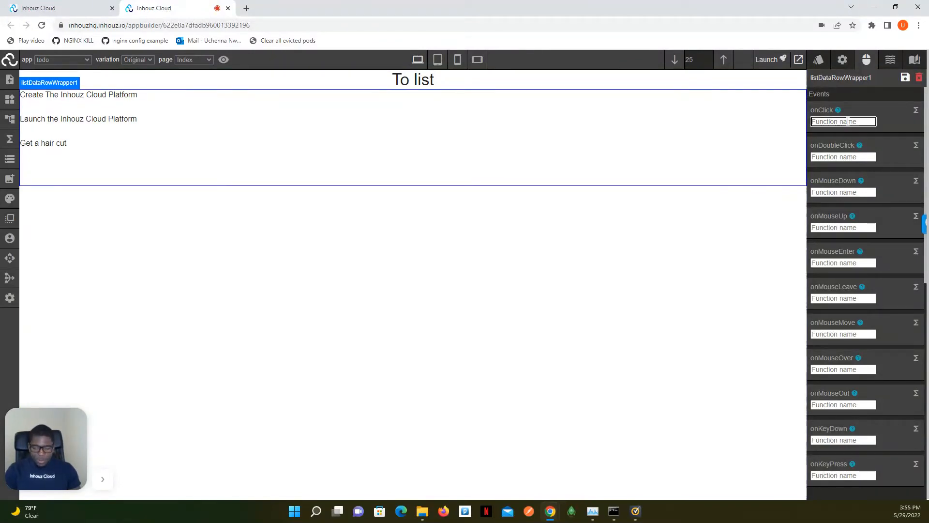
pyautogui.write('get')
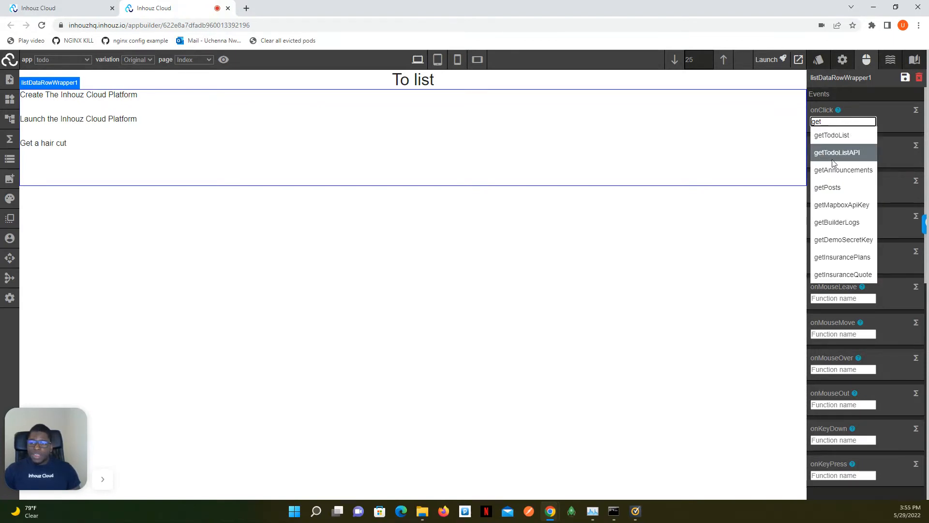
pyautogui.press('BackSpace')
pyautogui.press('BackSpace')
pyautogui.press('BackSpace')
# Examine the settings of a new element interaction for the row wrapper, including the selector's value types, and close it.
pyautogui.click(891, 60)
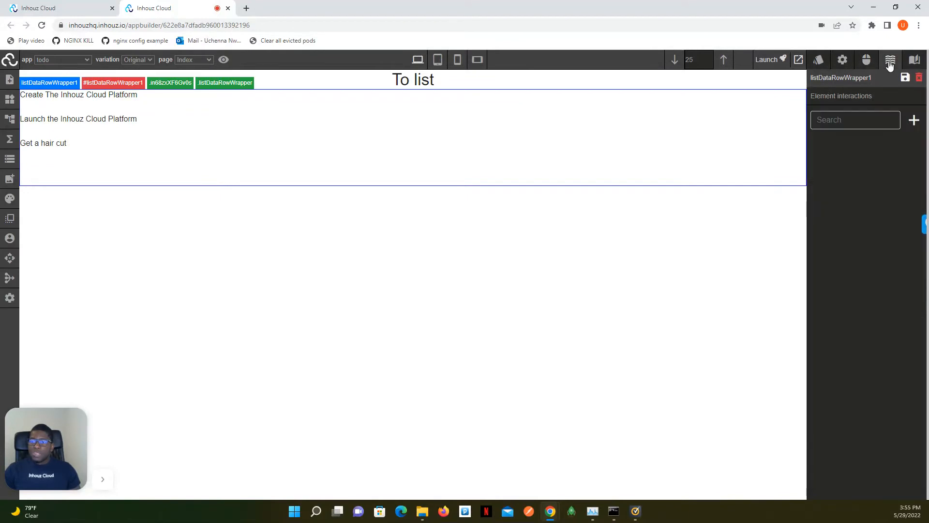
pyautogui.click(912, 119)
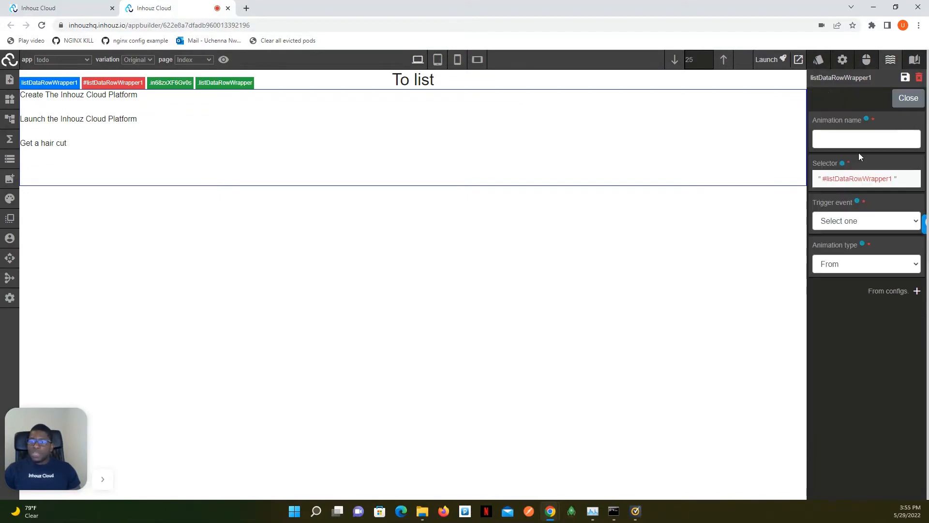
pyautogui.click(848, 183)
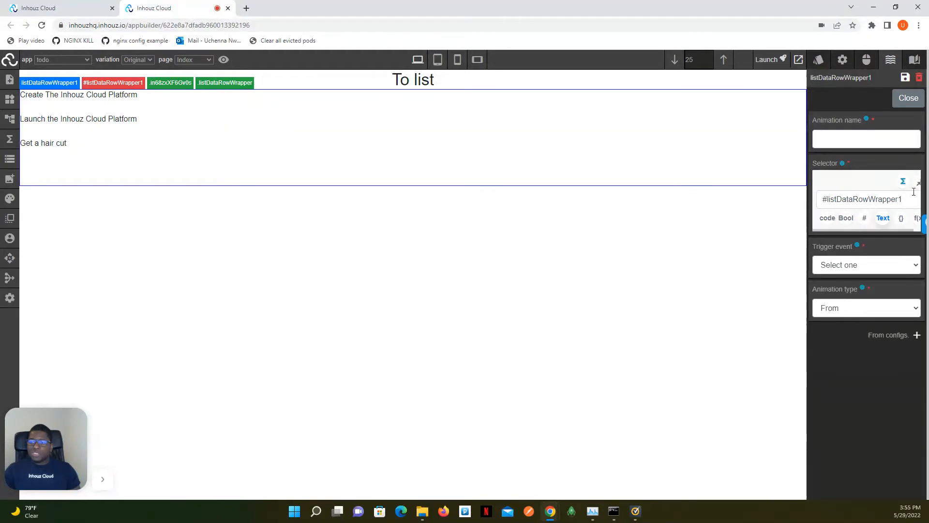
pyautogui.click(857, 233)
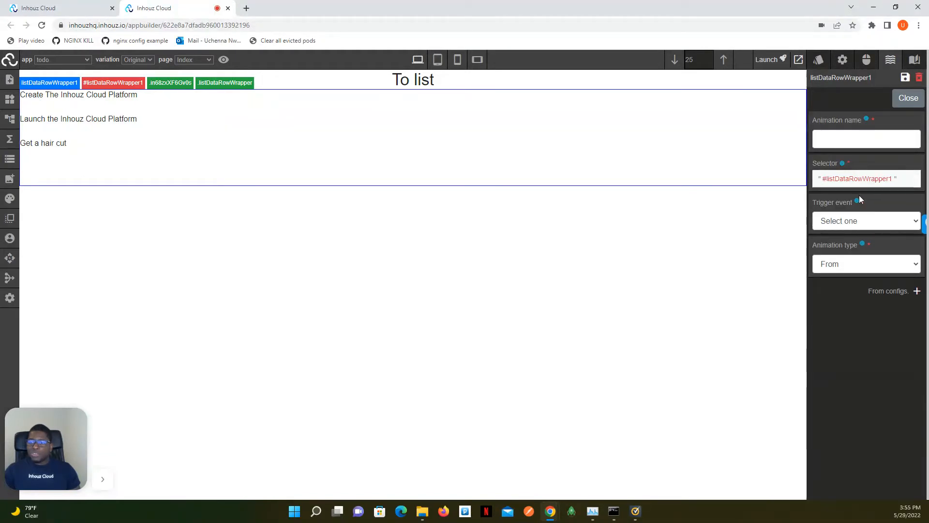
pyautogui.click(903, 99)
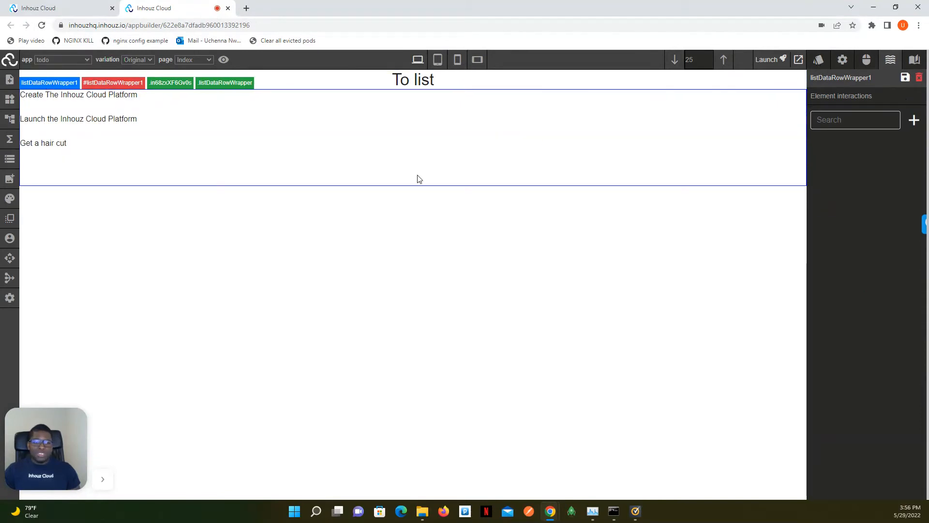
# Open the Insurance API for editing from the API Hub and show its endpoints.
pyautogui.click(818, 60)
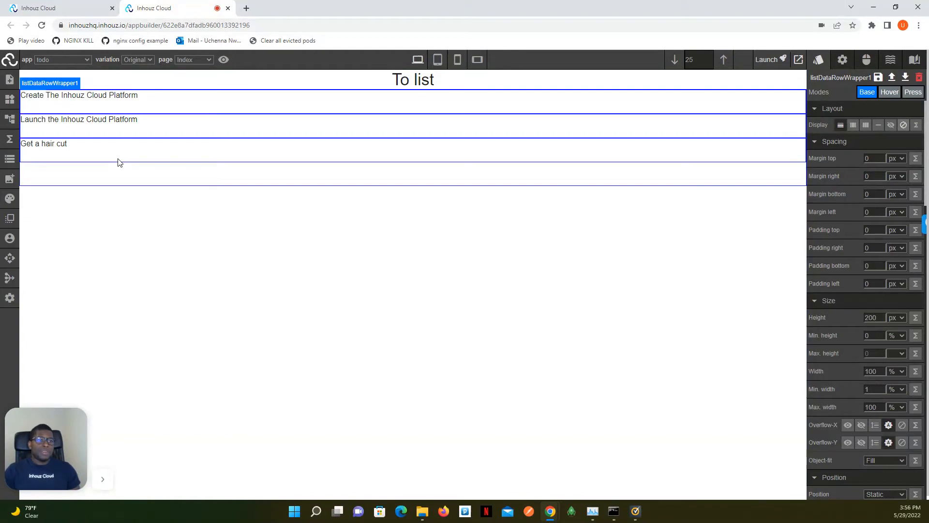
pyautogui.click(9, 60)
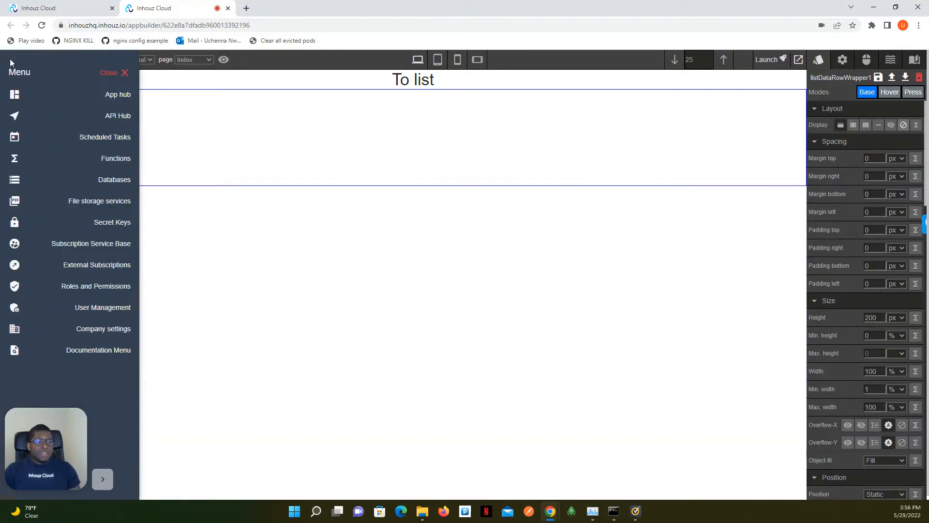
pyautogui.click(99, 117)
pyautogui.click(100, 75)
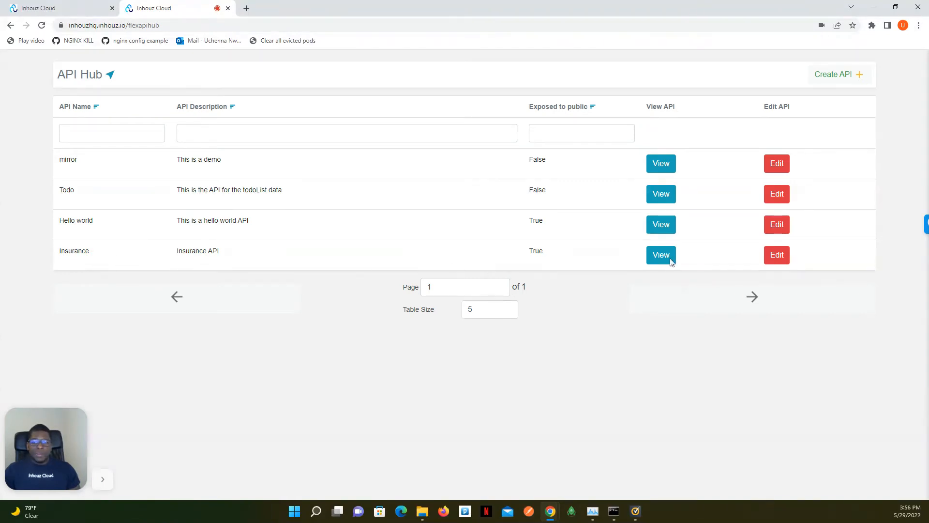
pyautogui.click(776, 257)
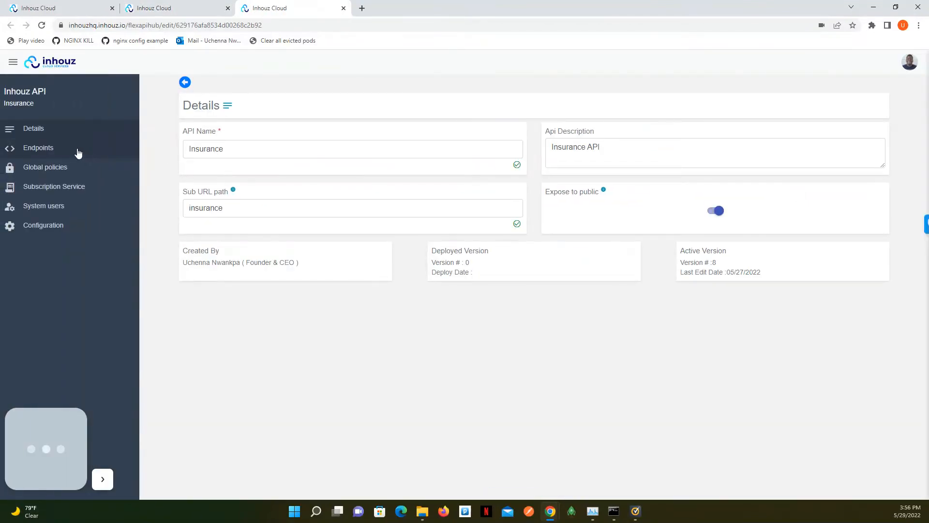
pyautogui.click(78, 152)
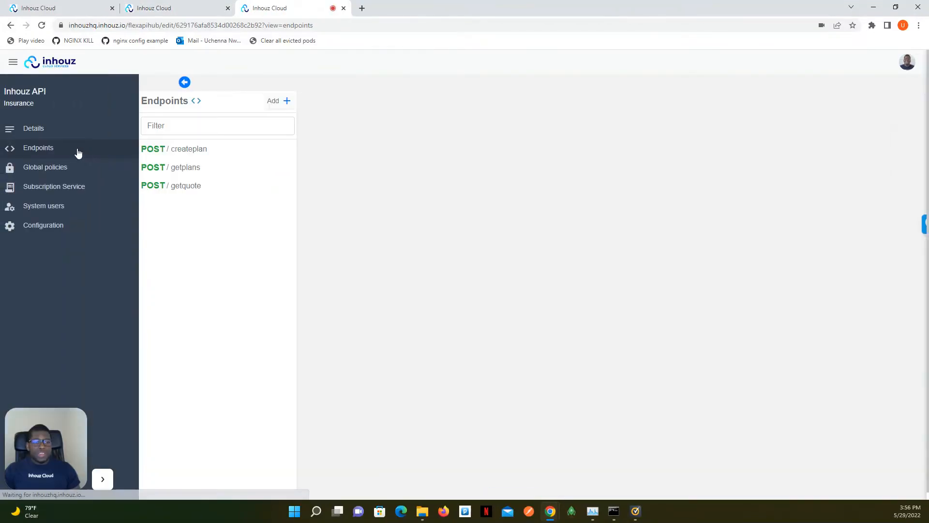
# View the Insurance API's getplans and getquote endpoints, and open the details of the createplan endpoint.
pyautogui.click(181, 150)
pyautogui.click(182, 170)
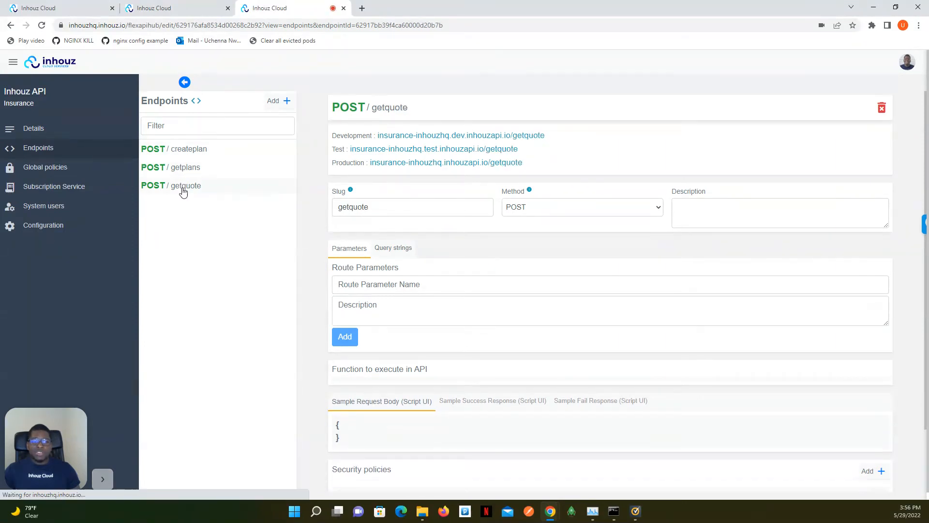
pyautogui.click(188, 151)
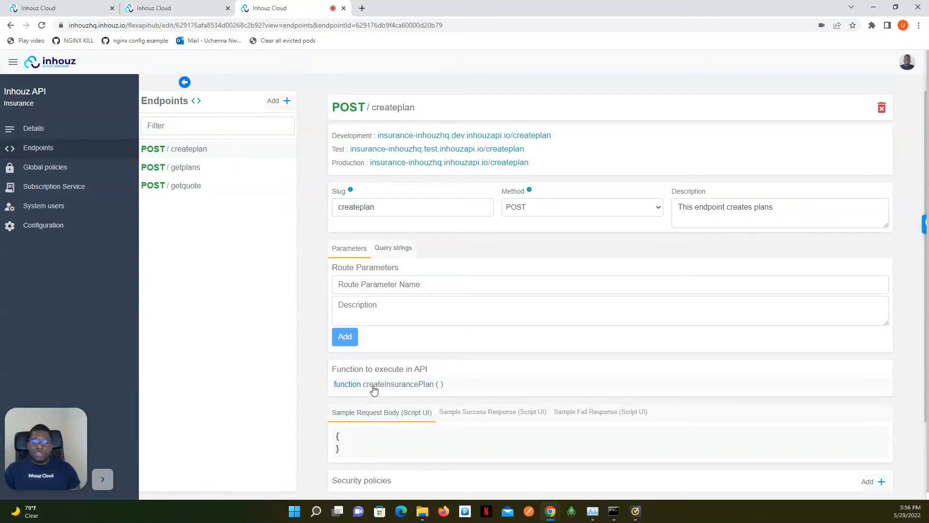
# Examine the "Insert data" workflow of the createInsurancePlan function that the createplan endpoint executes, and close it.
pyautogui.click(425, 386)
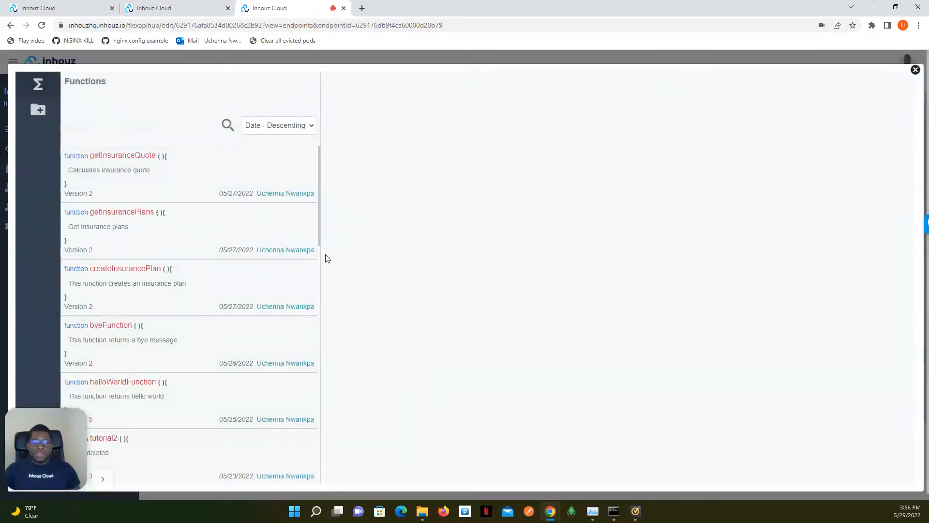
pyautogui.click(139, 277)
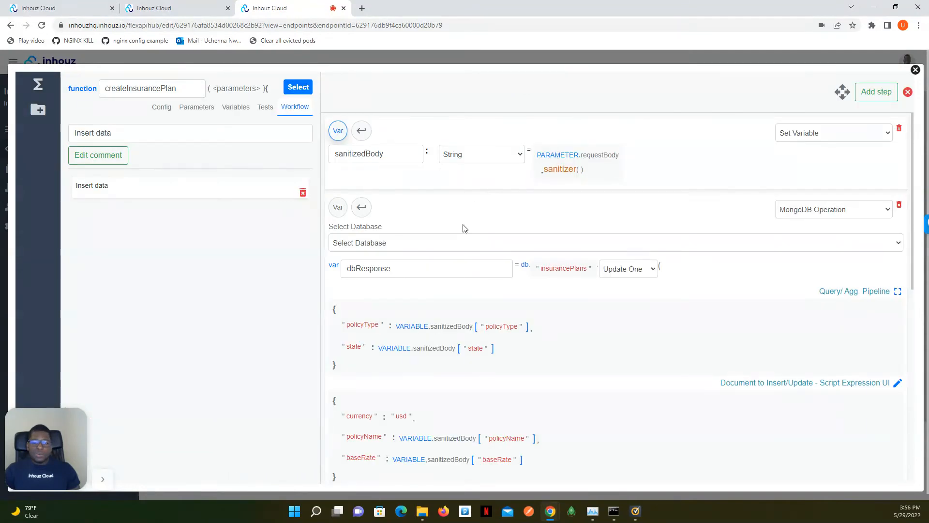
pyautogui.scroll(-4, 464, 228)
pyautogui.scroll(3, 464, 228)
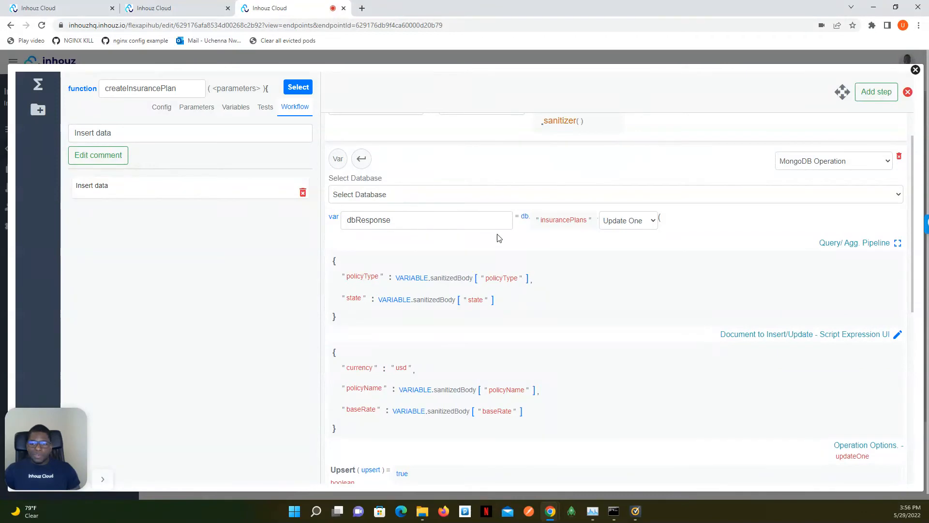
pyautogui.scroll(-6, 612, 221)
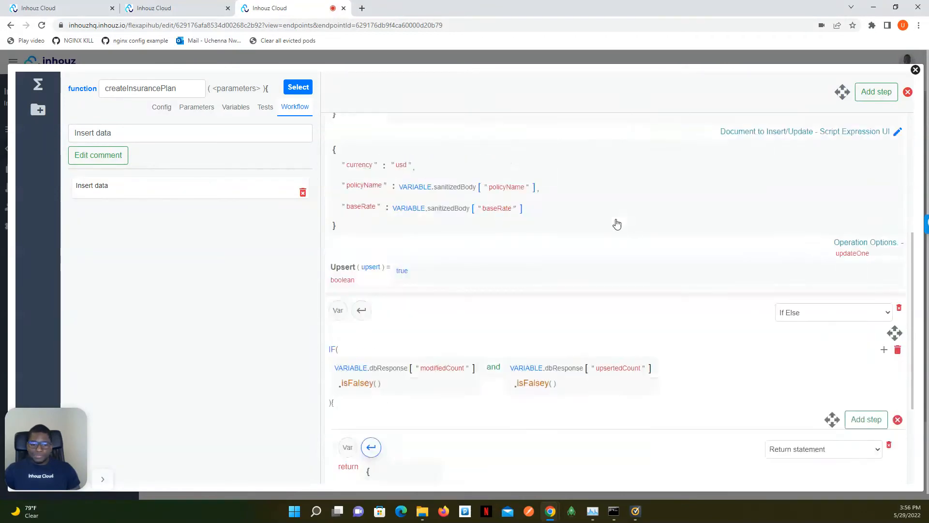
pyautogui.scroll(7, 606, 221)
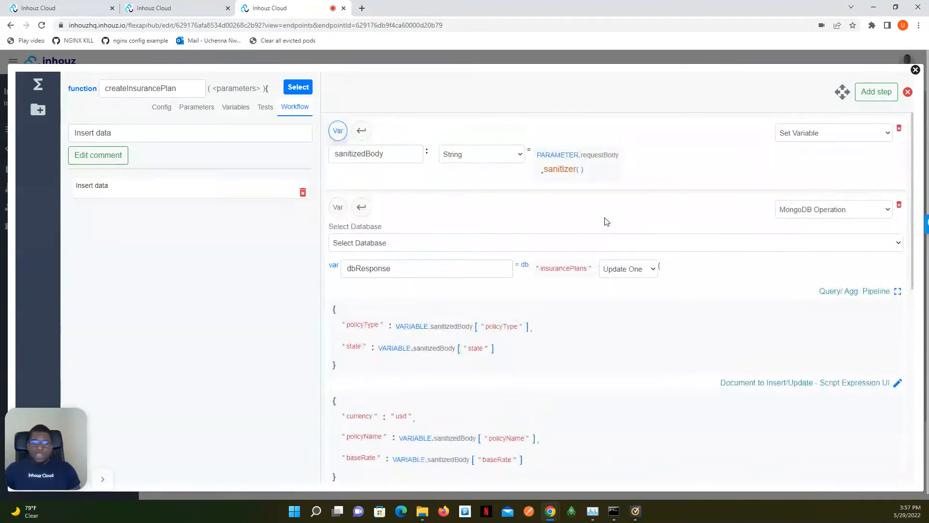
pyautogui.scroll(-6, 463, 244)
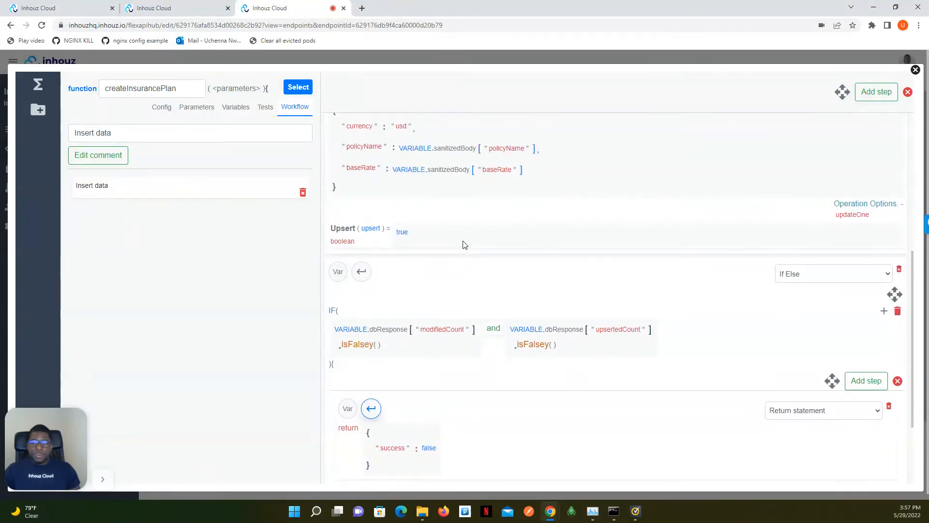
pyautogui.scroll(4, 463, 244)
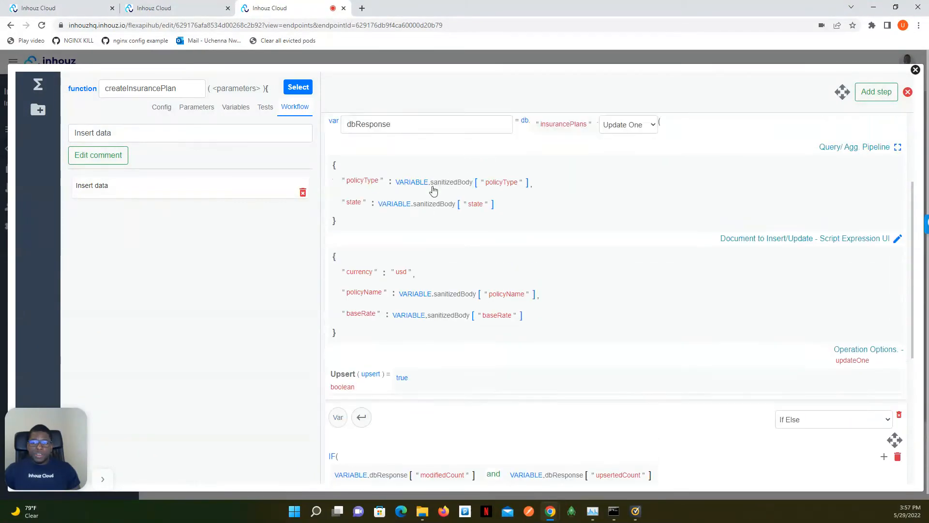
pyautogui.click(915, 70)
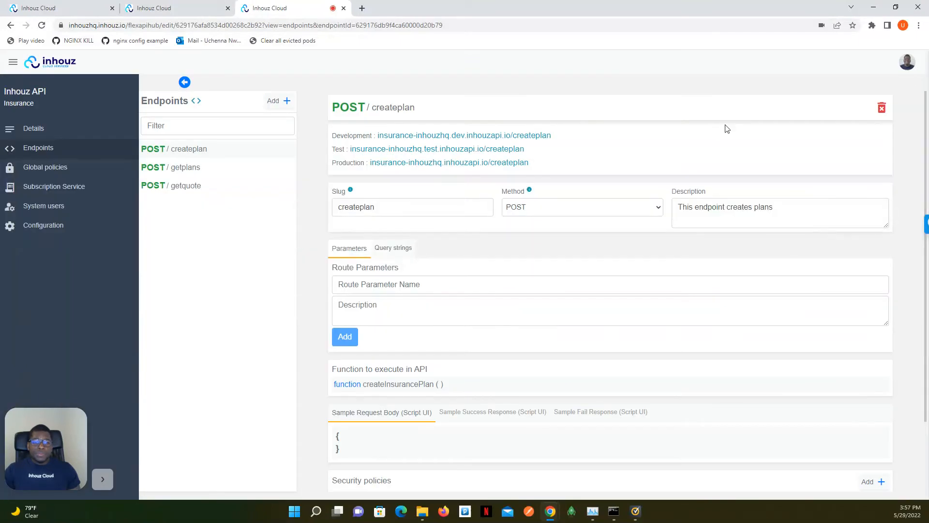
# Examine the "get data" workflow of the getInsurancePlans function that the getplans endpoint executes, and close it.
pyautogui.click(194, 167)
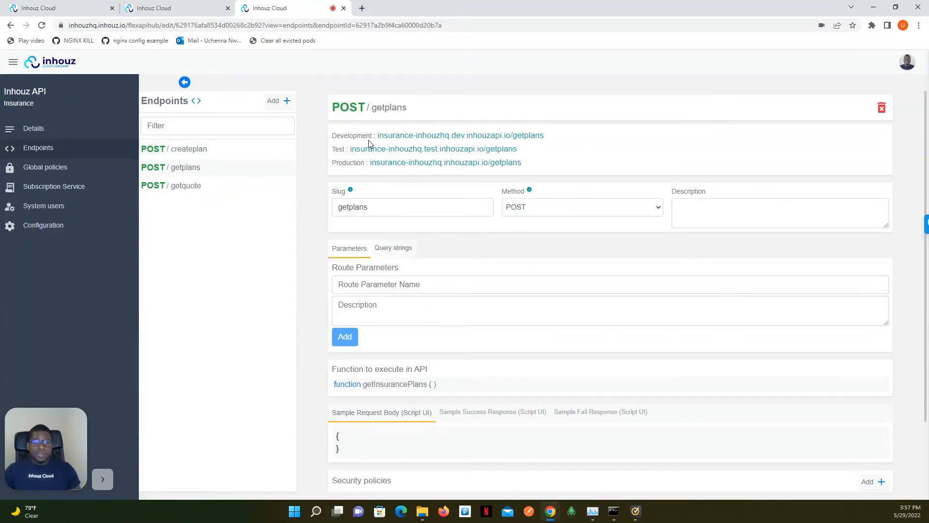
pyautogui.scroll(-2, 369, 139)
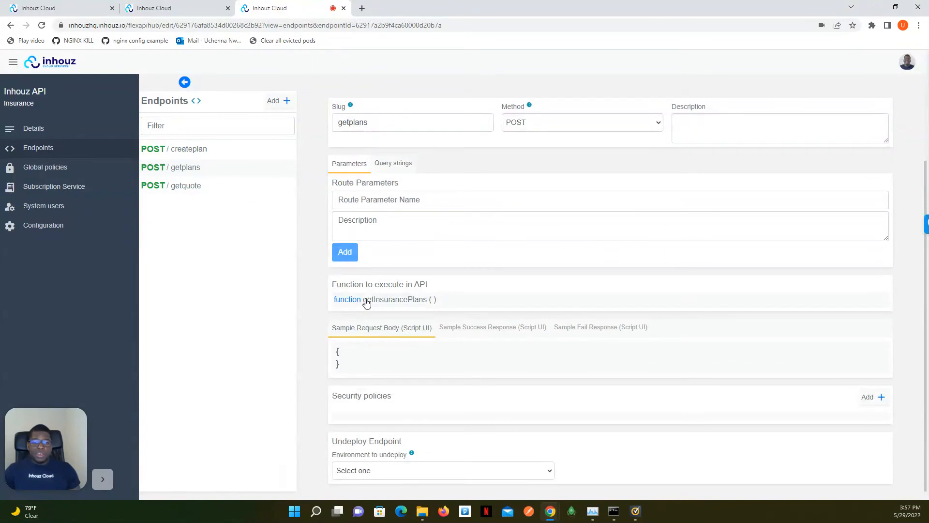
pyautogui.click(394, 301)
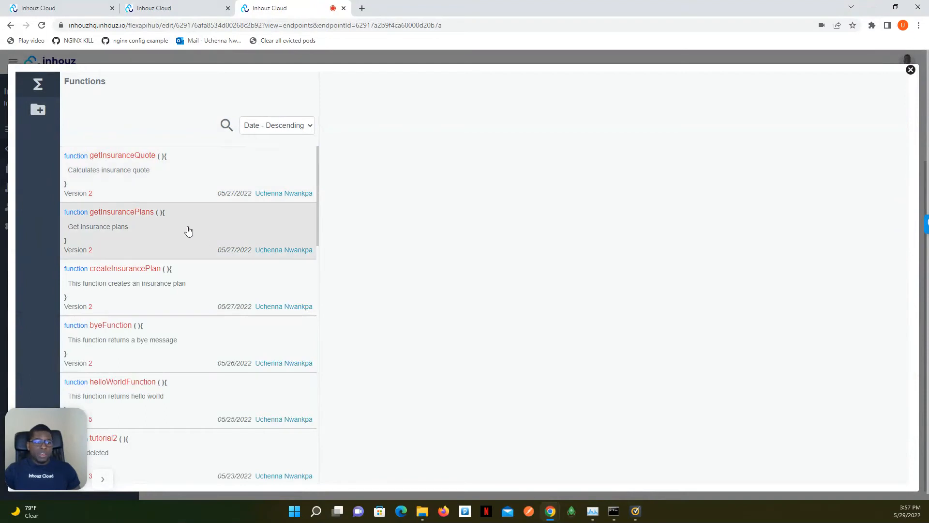
pyautogui.click(162, 226)
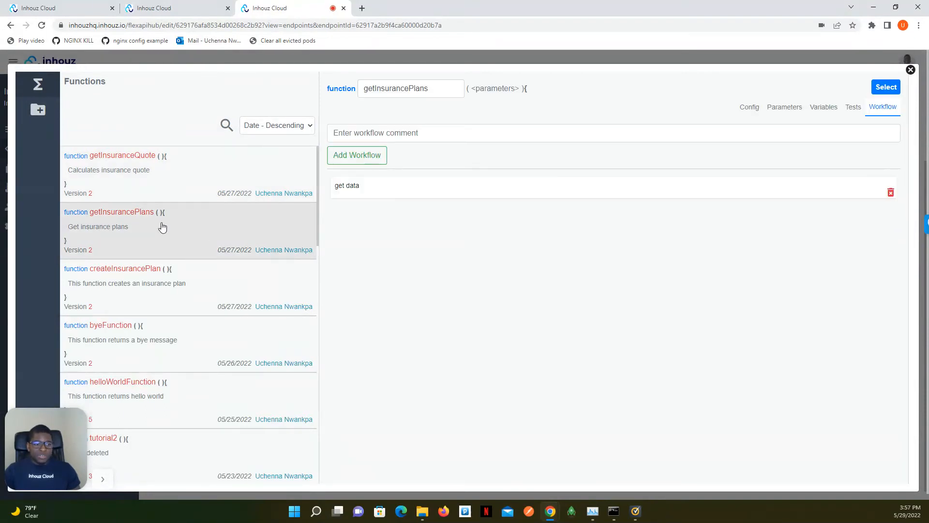
pyautogui.click(446, 190)
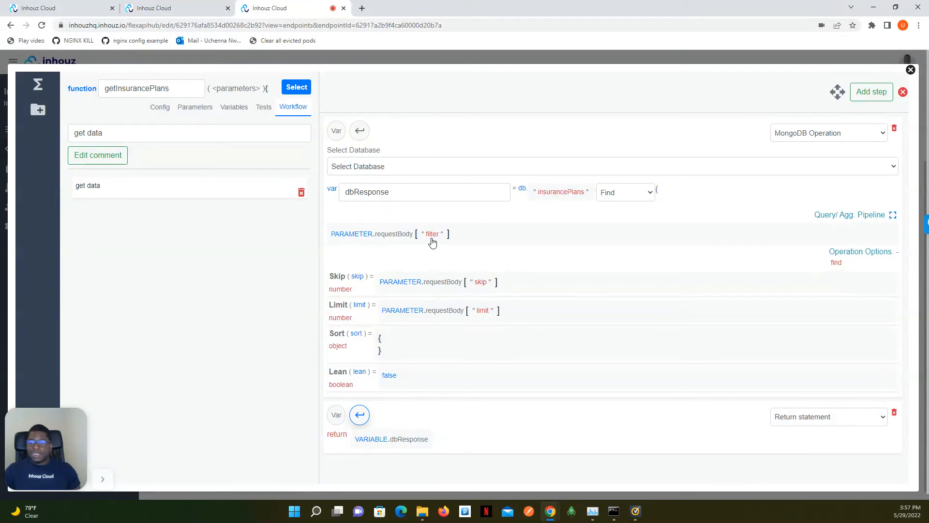
pyautogui.scroll(-1, 431, 240)
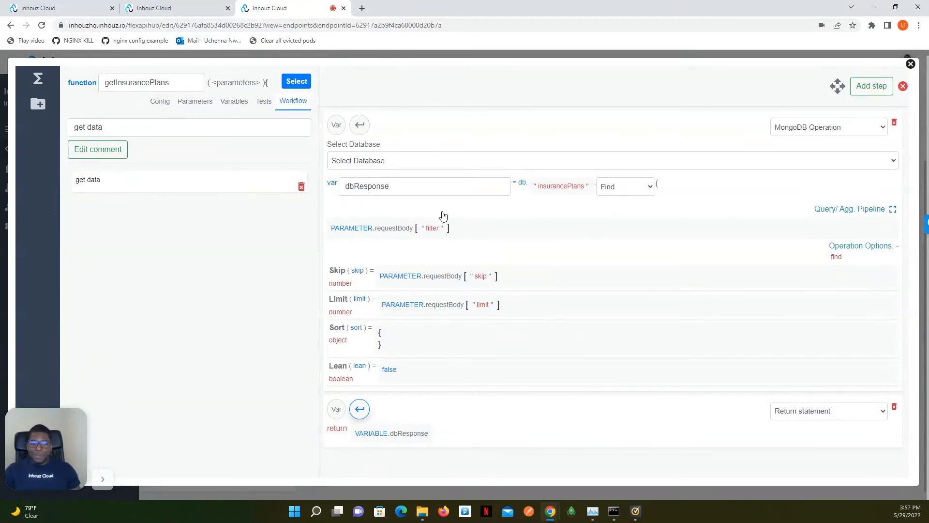
pyautogui.scroll(1, 443, 216)
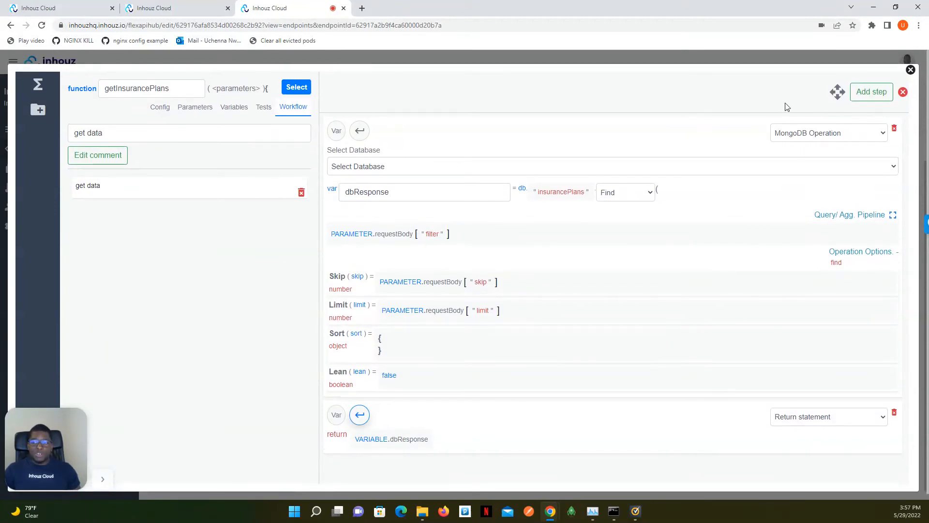
pyautogui.click(910, 71)
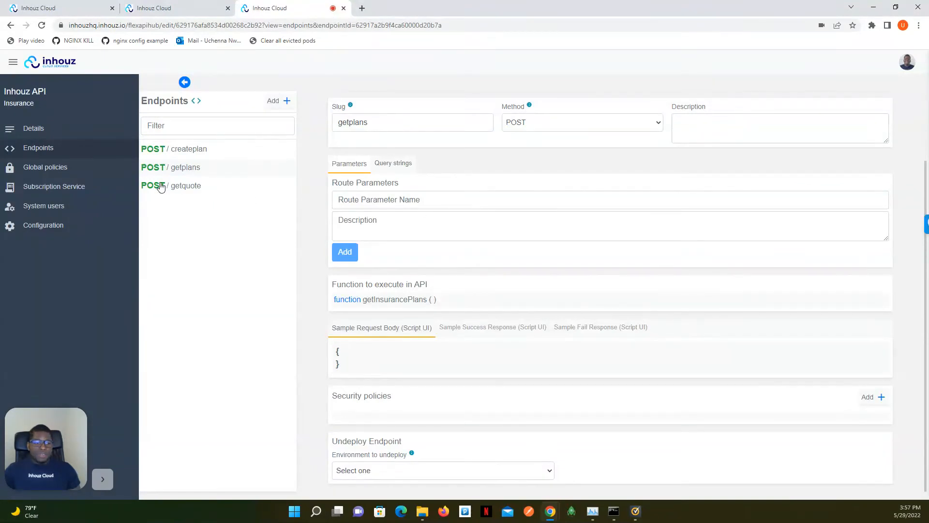
# Examine the "calculate" workflow of the getInsuranceQuote function that the getquote endpoint executes, through to its return statement, and close it.
pyautogui.click(176, 189)
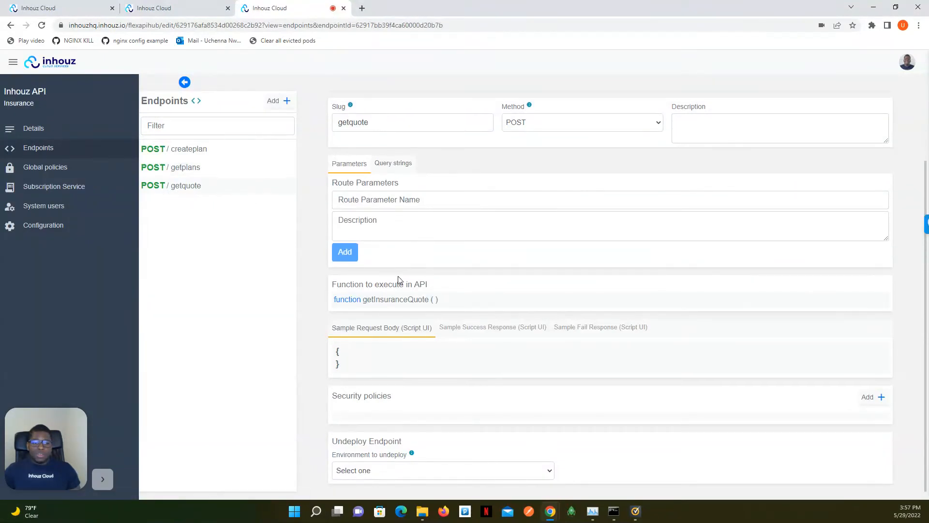
pyautogui.click(389, 301)
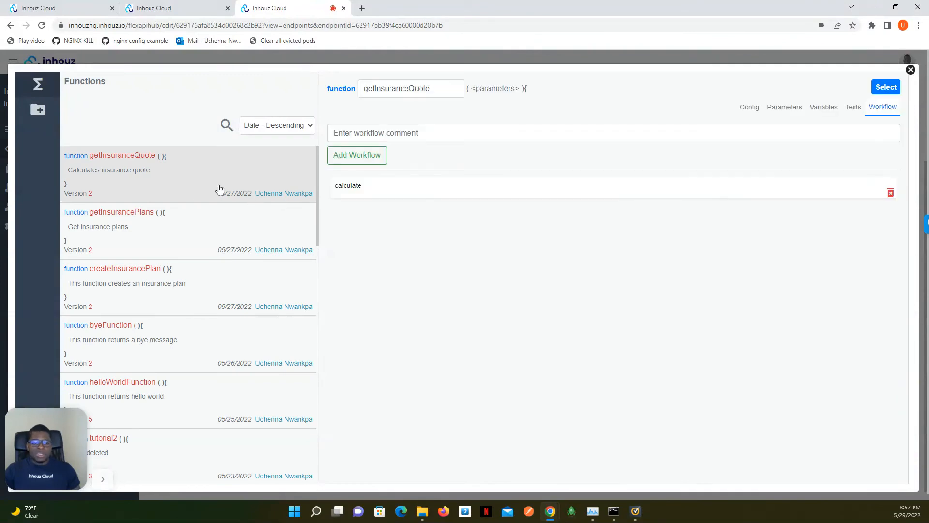
pyautogui.click(441, 186)
pyautogui.scroll(-9, 433, 189)
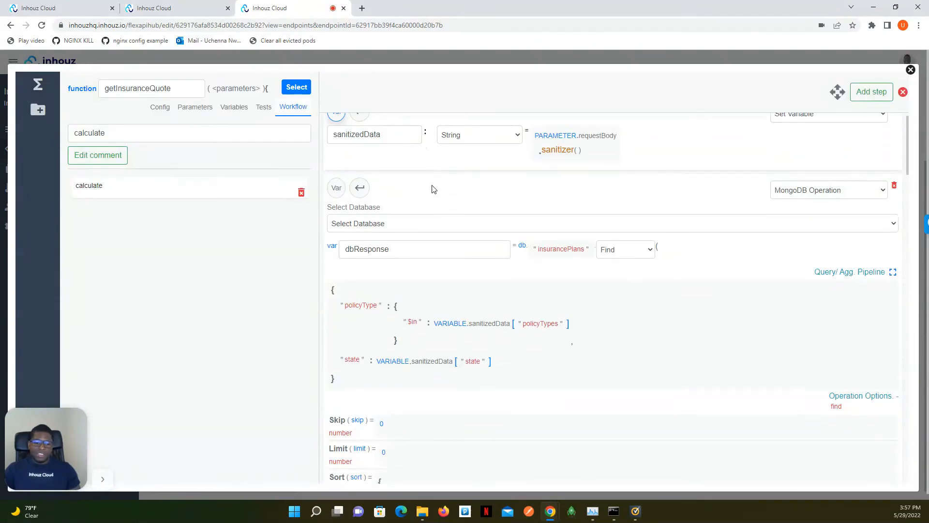
pyautogui.scroll(-8, 408, 208)
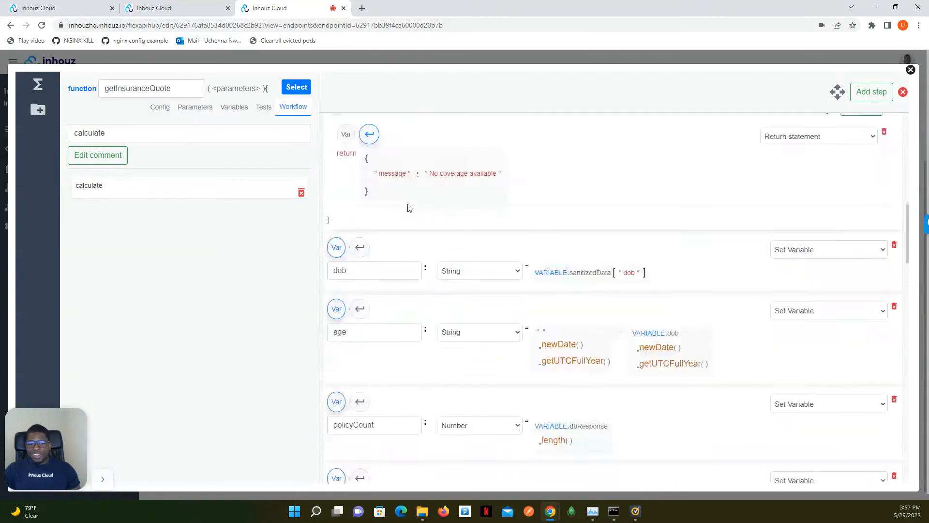
pyautogui.scroll(-10, 414, 223)
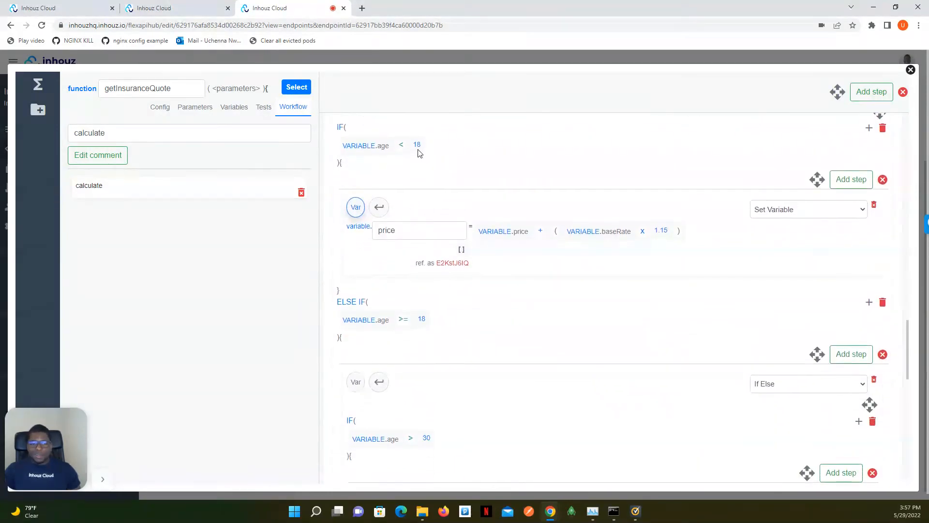
pyautogui.scroll(-4, 416, 238)
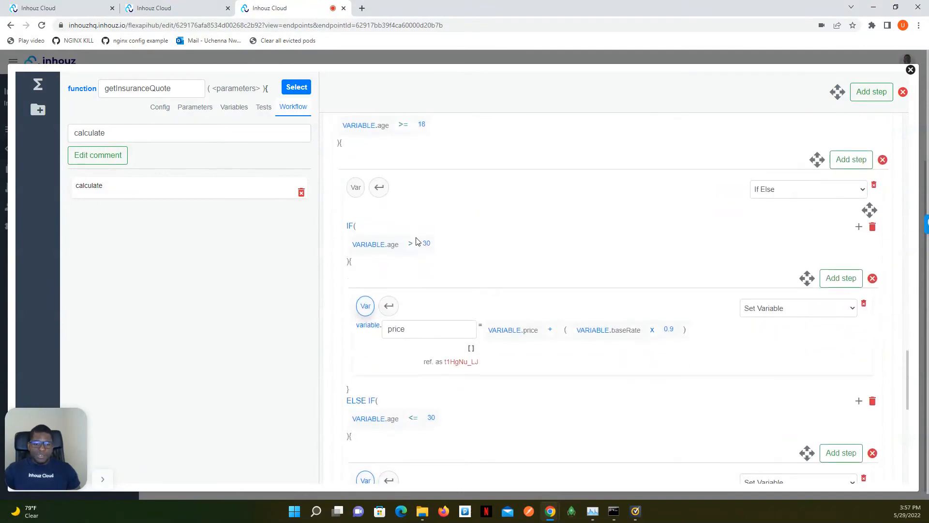
pyautogui.scroll(-8, 432, 251)
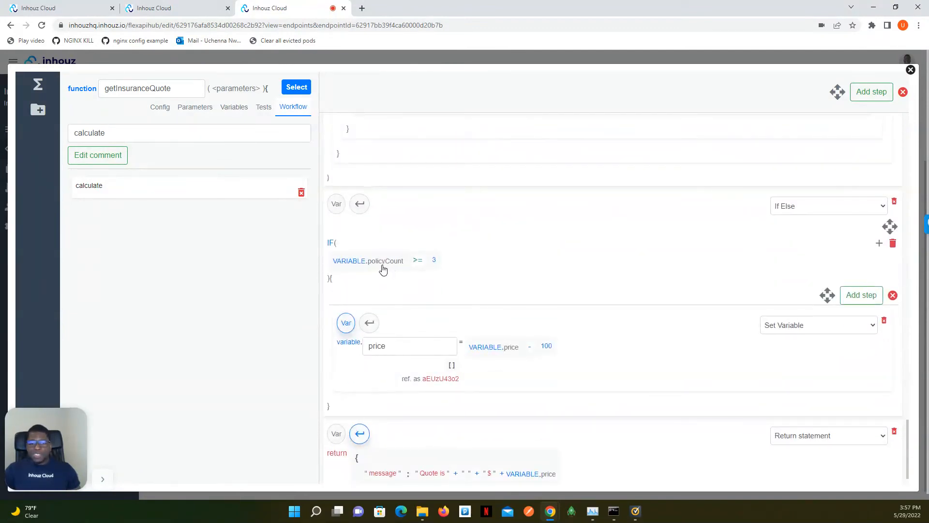
pyautogui.scroll(-1, 403, 270)
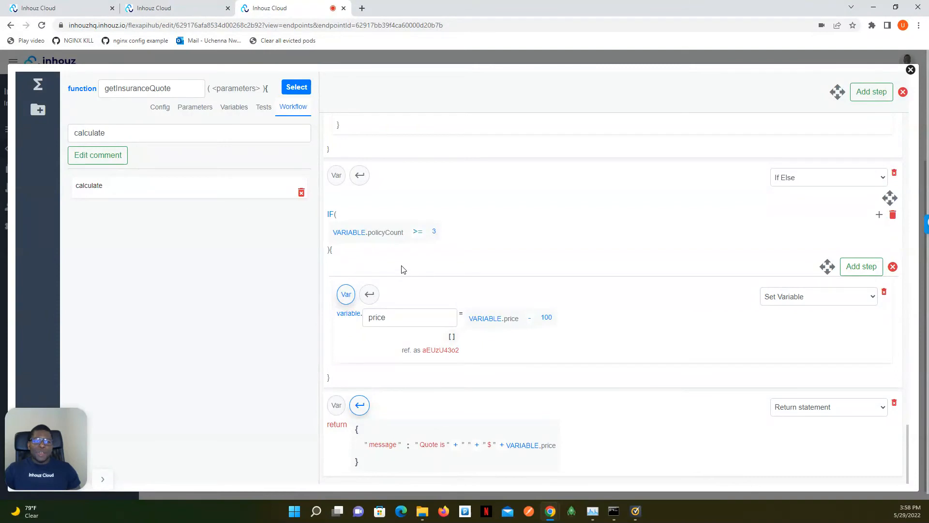
pyautogui.click(910, 70)
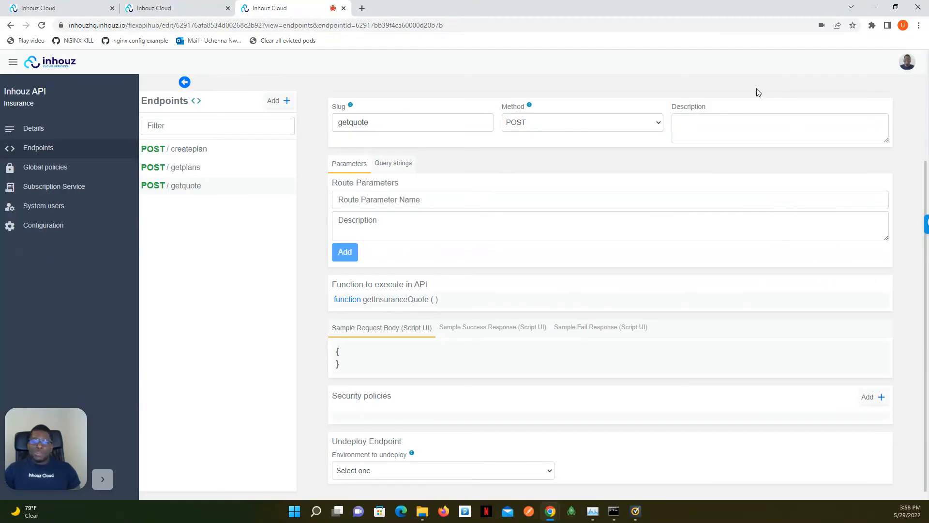
# Open the Scheduled Tasks workspace to show the active tasks.
pyautogui.click(14, 63)
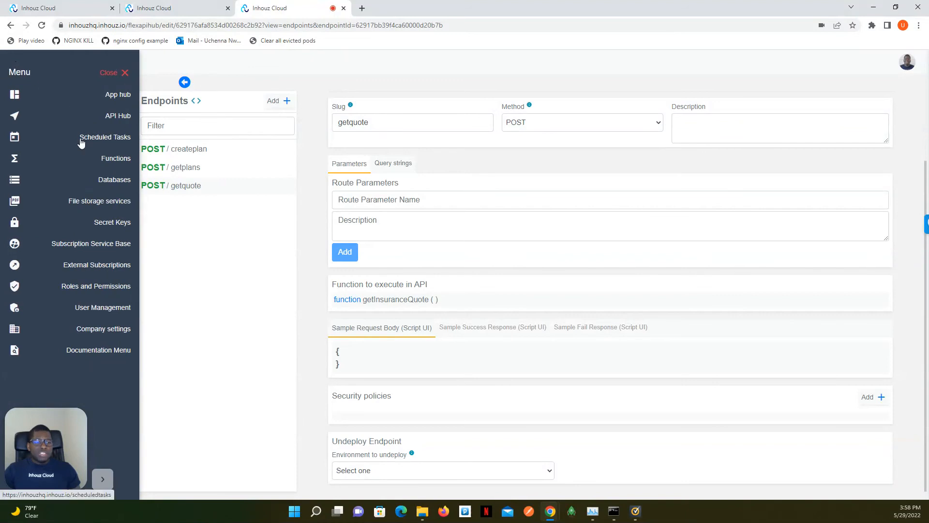
pyautogui.click(102, 142)
pyautogui.click(115, 73)
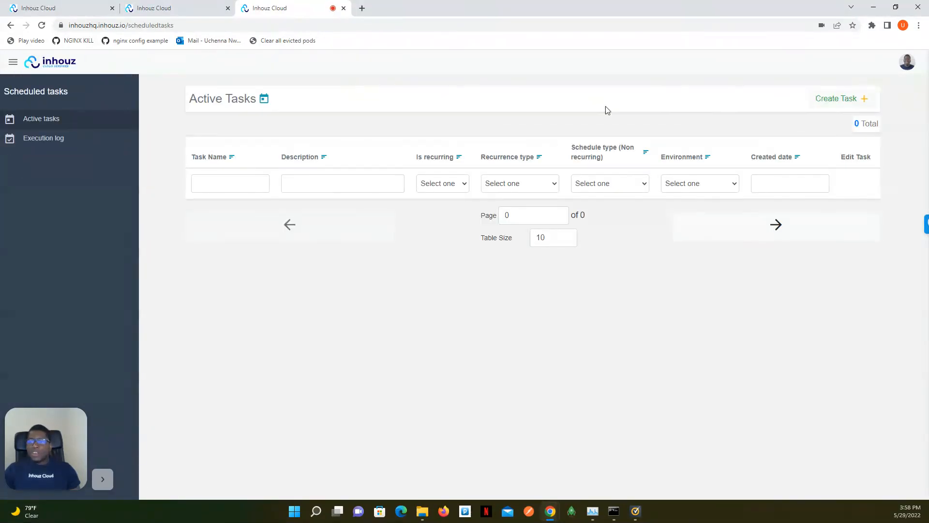
# Start a new scheduled task with getAnnouncements as the function to execute, and discard it without saving.
pyautogui.click(838, 97)
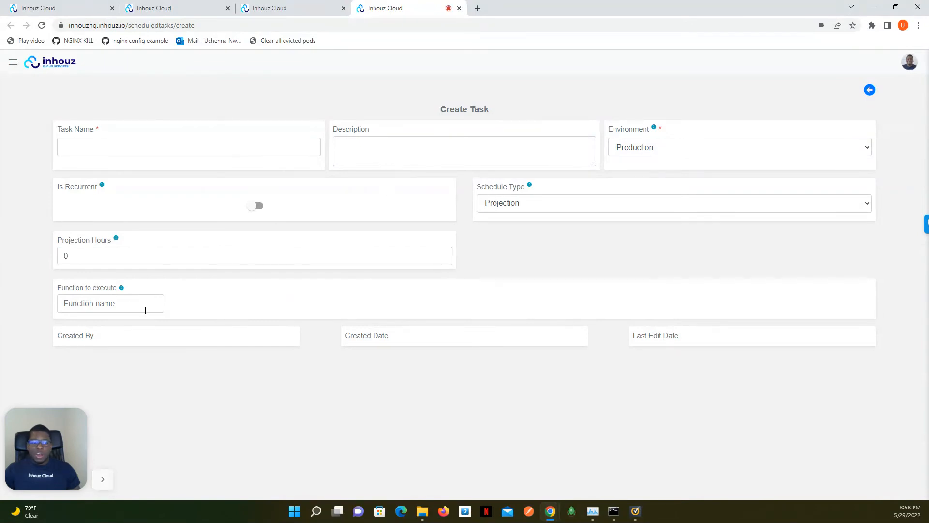
pyautogui.click(119, 303)
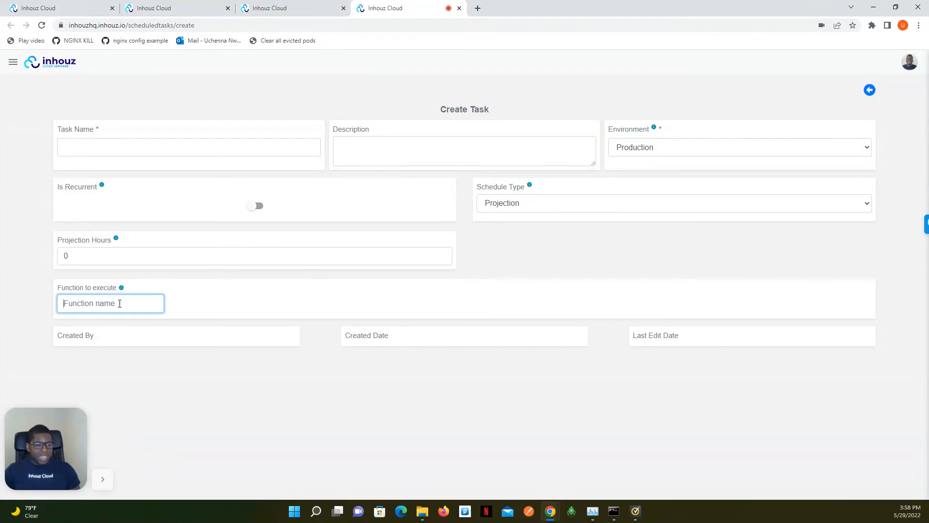
pyautogui.write('getB')
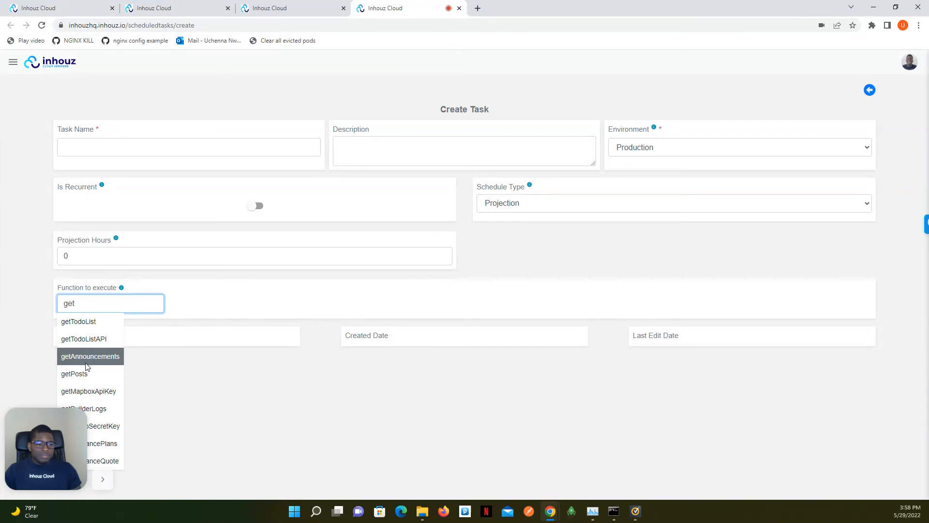
pyautogui.click(85, 361)
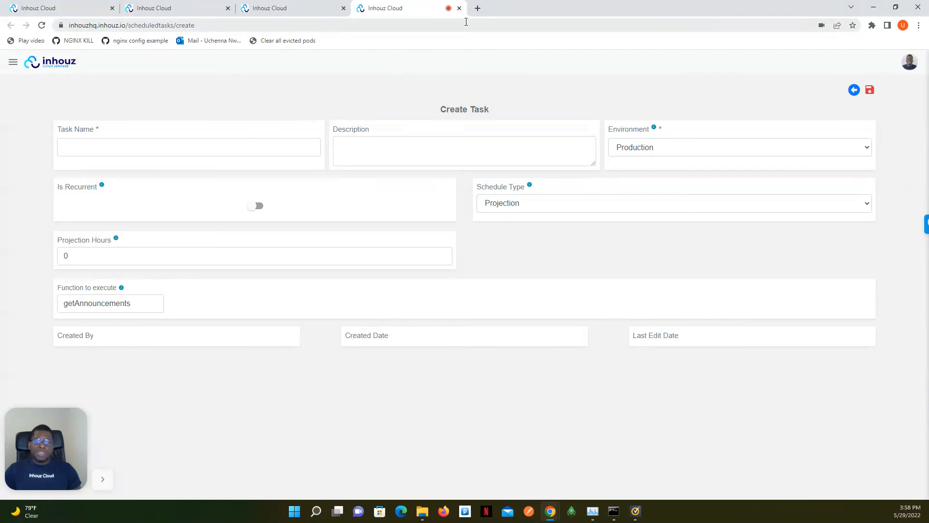
pyautogui.click(459, 8)
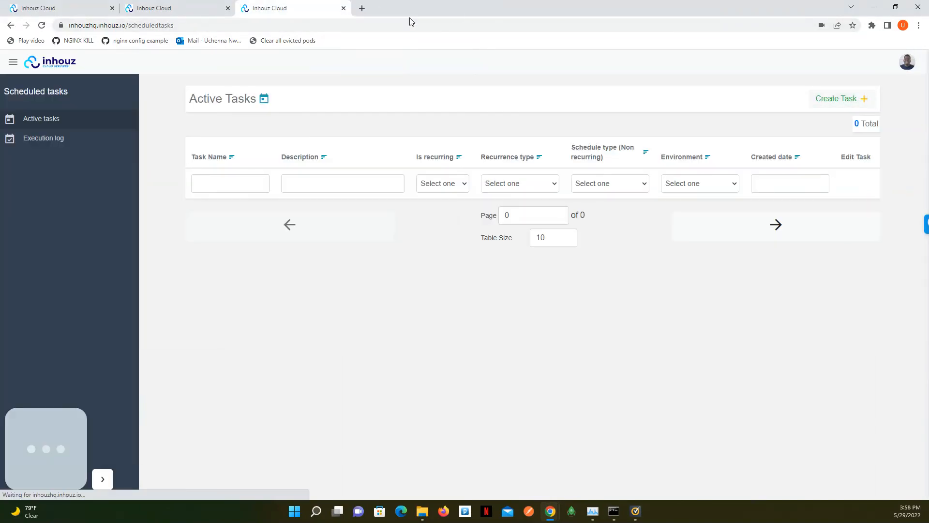
# Close the extra browser tabs and open the getInsuranceQuote function in the Functions workspace.
pyautogui.click(344, 8)
pyautogui.click(227, 9)
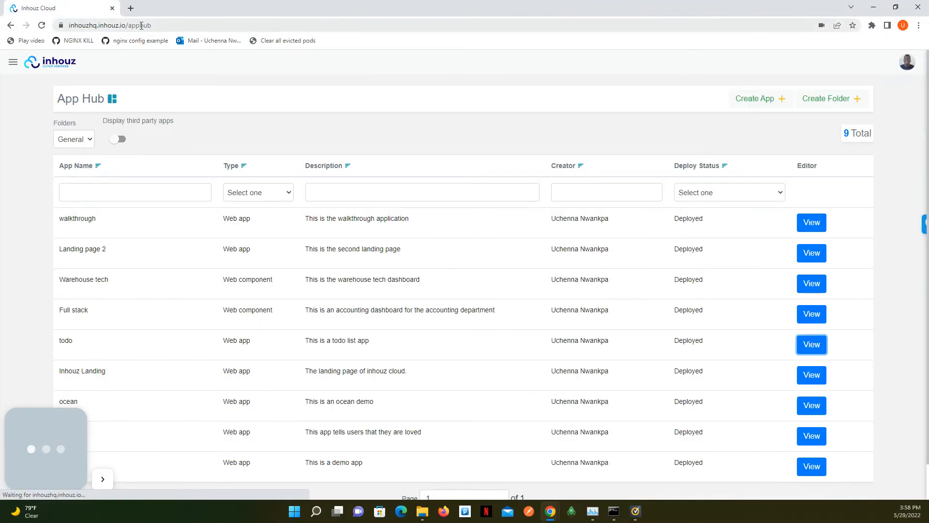
pyautogui.click(13, 63)
pyautogui.click(115, 158)
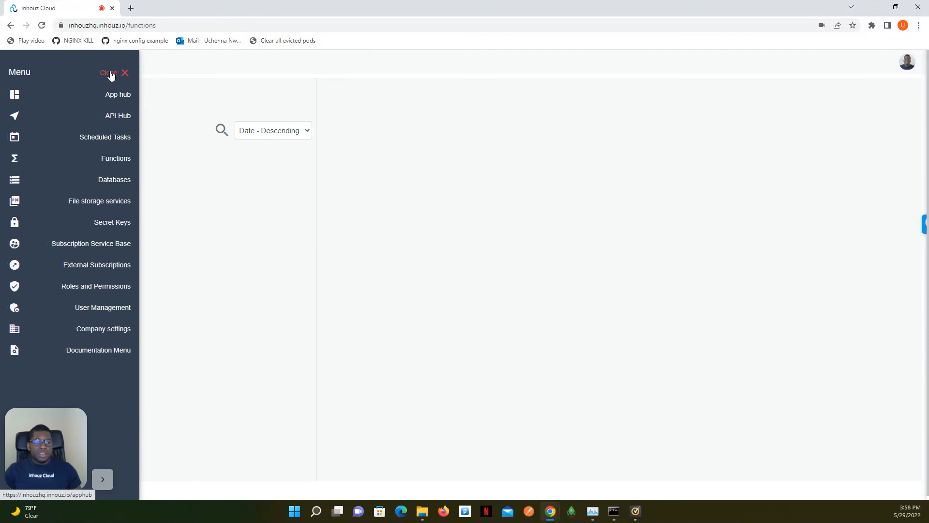
pyautogui.click(160, 186)
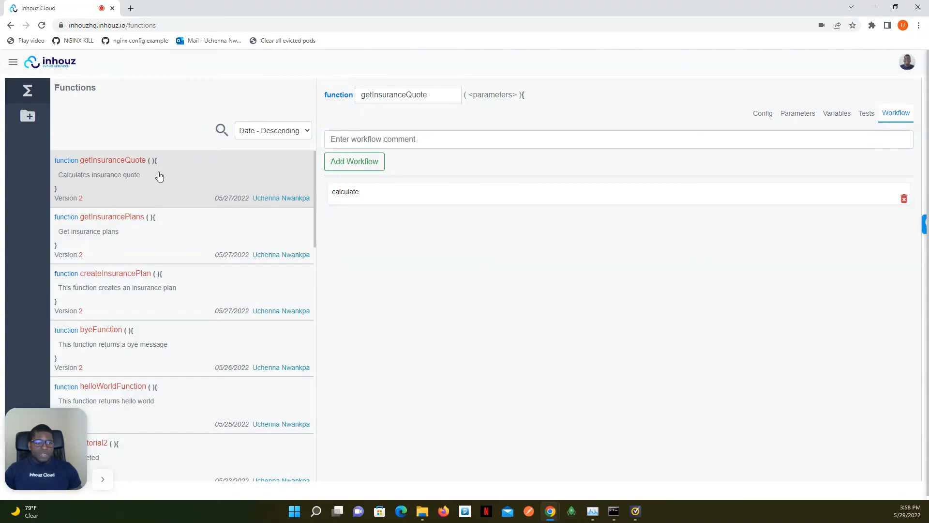
# Start creating a new function, ready for its name to be entered.
pyautogui.click(27, 116)
pyautogui.click(126, 121)
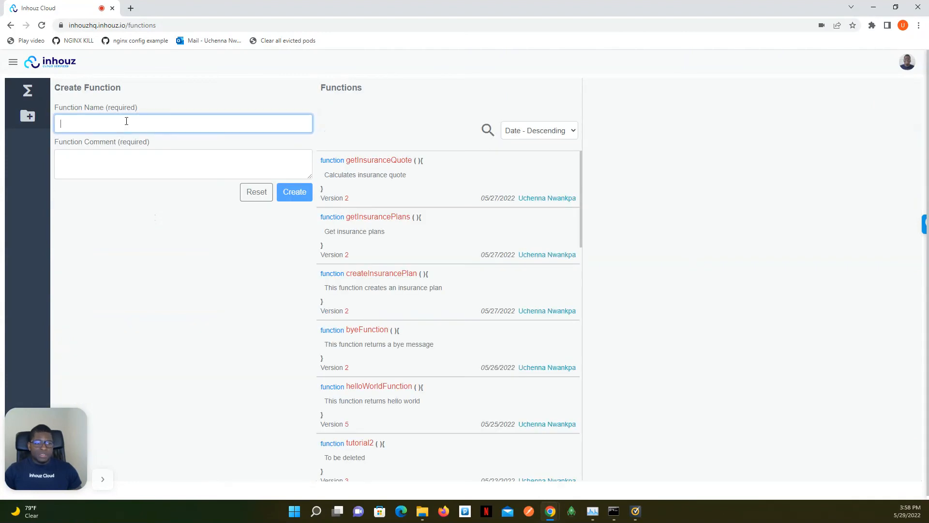